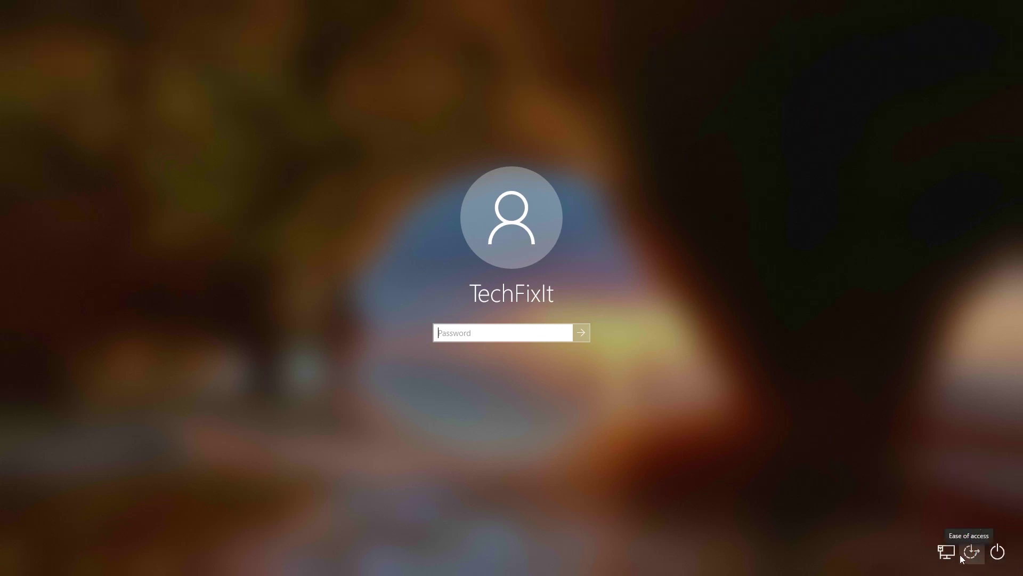
- Launch the On-Screen Keyboard from the lock screen's Ease of Access menu
{"action": "left_click", "coordinate": [966, 556]}
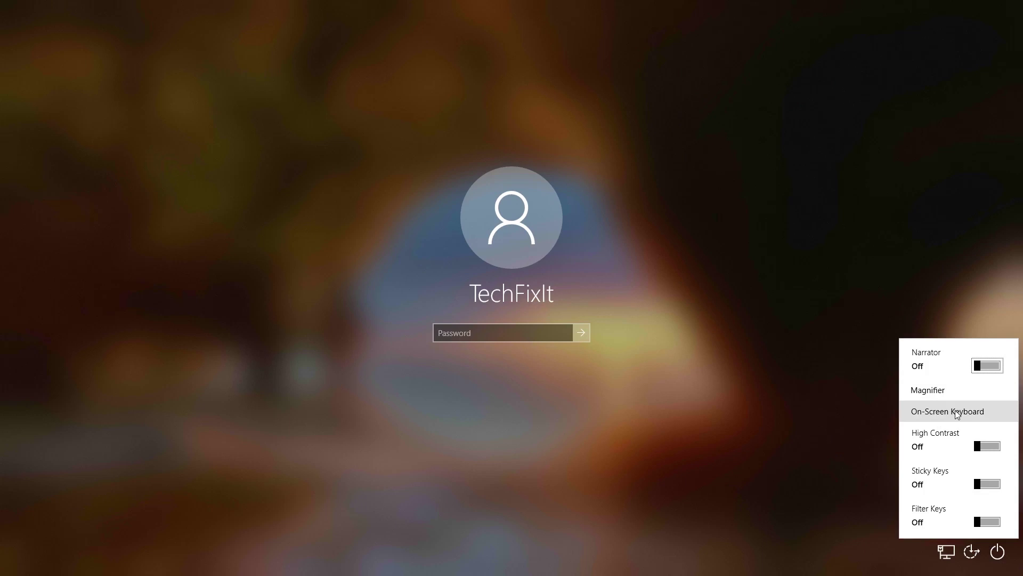
{"action": "left_click", "coordinate": [956, 410]}
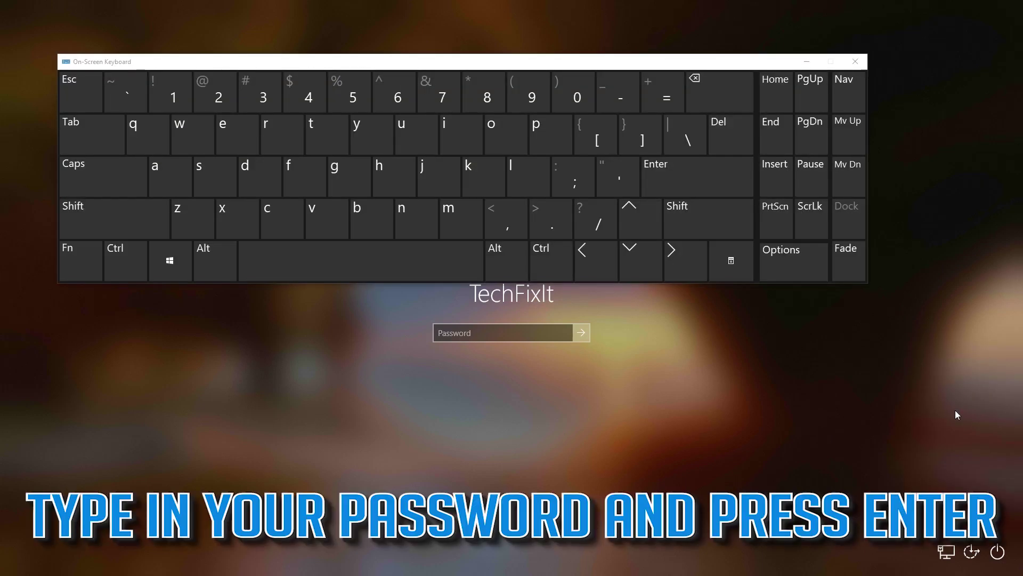
- Enter the account password with the On-Screen Keyboard keys and submit it to sign in
{"action": "left_click", "coordinate": [517, 330]}
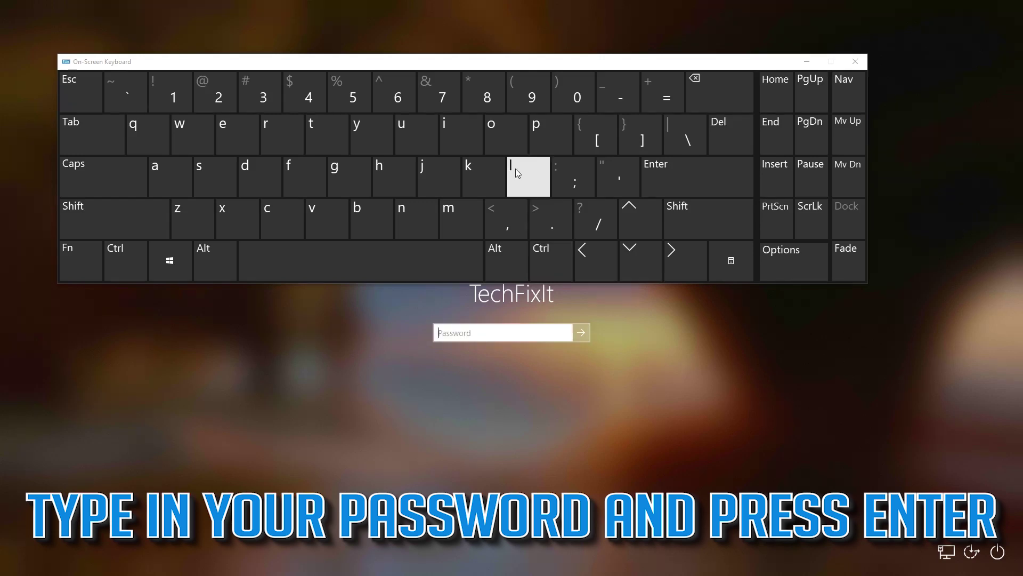
{"action": "left_click", "coordinate": [553, 139]}
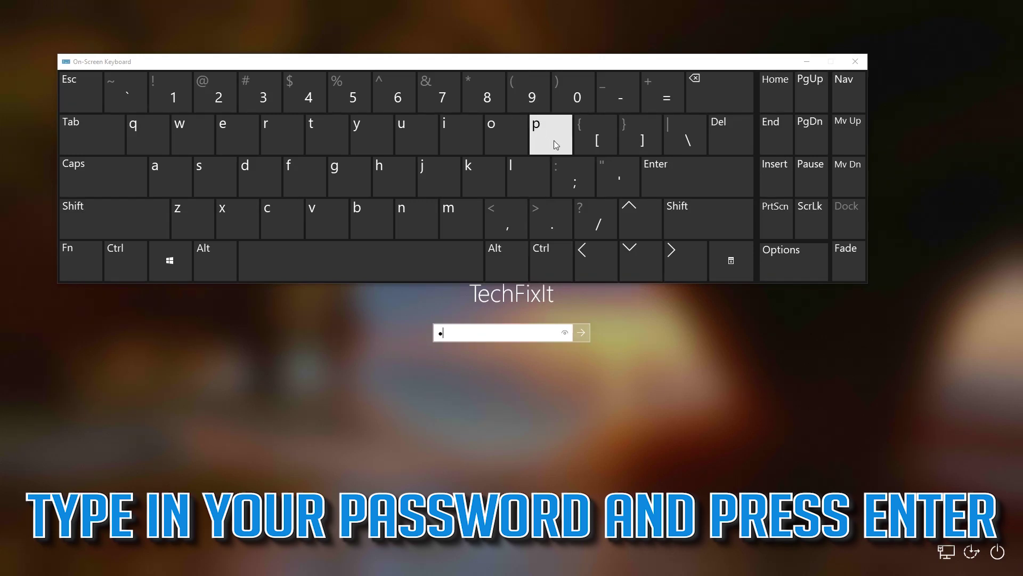
{"action": "left_click", "coordinate": [174, 177]}
{"action": "left_click", "coordinate": [195, 183]}
{"action": "left_click", "coordinate": [197, 180]}
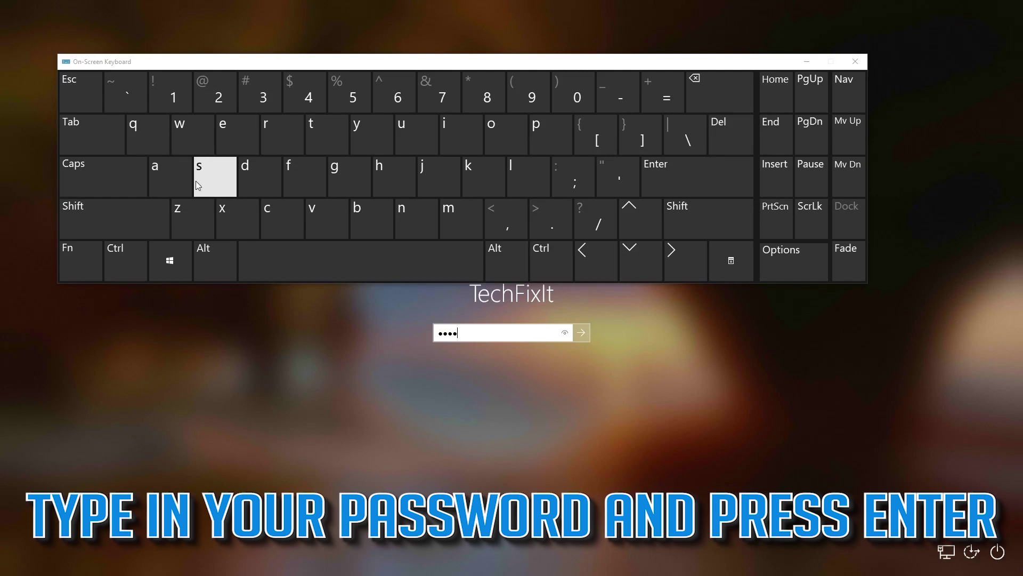
{"action": "left_click", "coordinate": [186, 148]}
{"action": "left_click", "coordinate": [491, 136]}
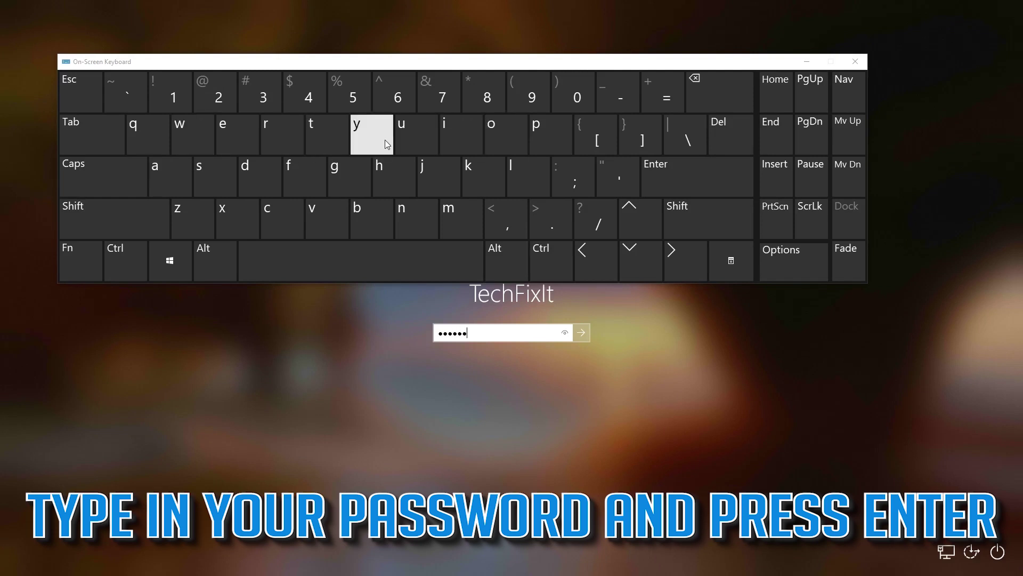
{"action": "left_click", "coordinate": [291, 152]}
{"action": "left_click", "coordinate": [282, 172]}
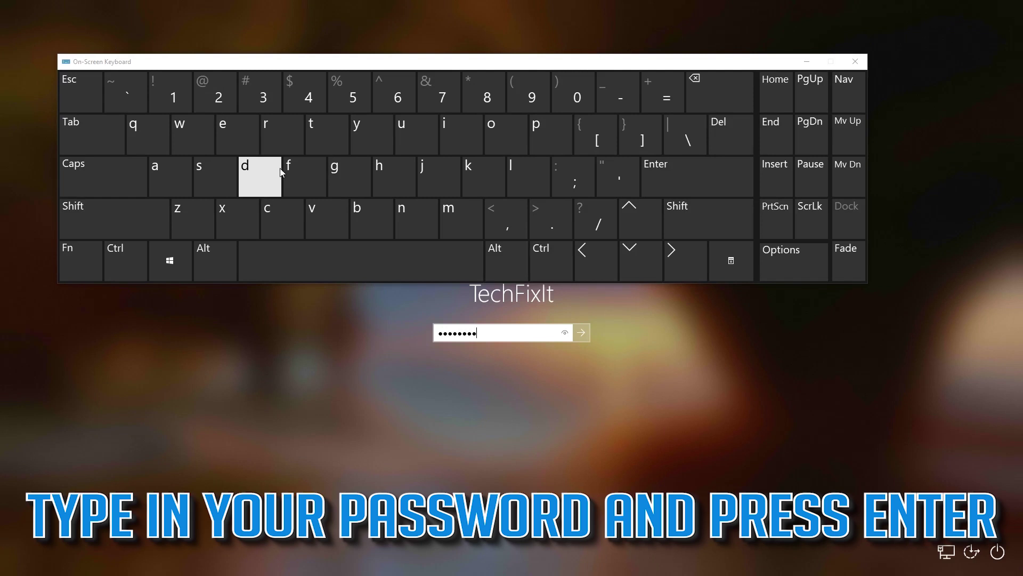
{"action": "left_click", "coordinate": [582, 335]}
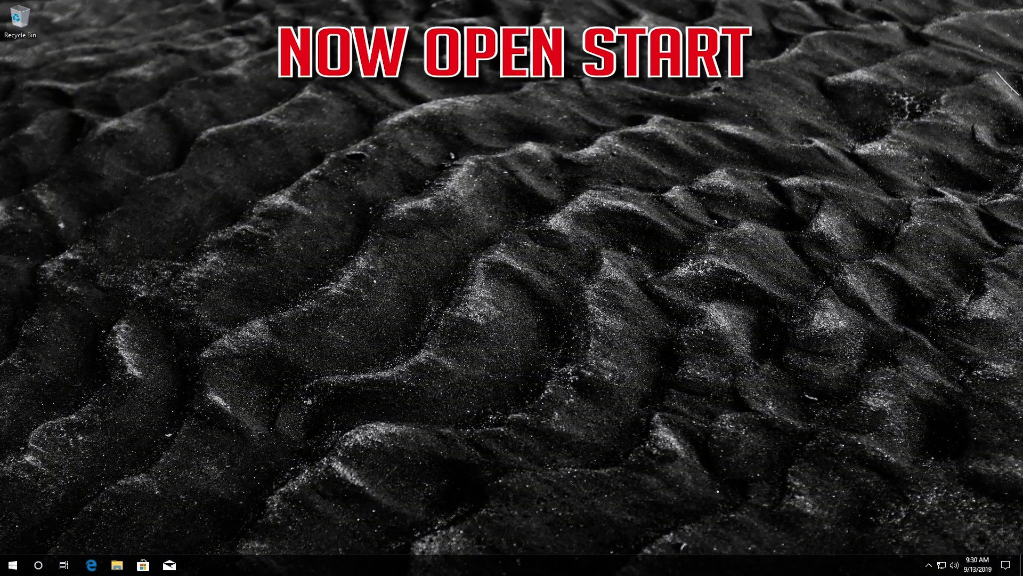
- Open Windows Settings from the Start menu
{"action": "left_click", "coordinate": [13, 565]}
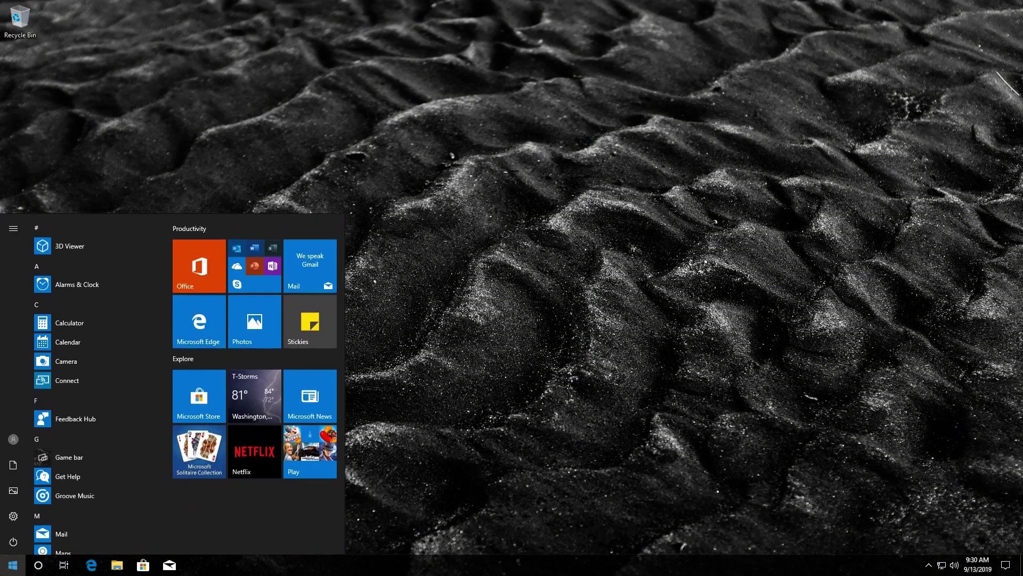
{"action": "left_click", "coordinate": [9, 519]}
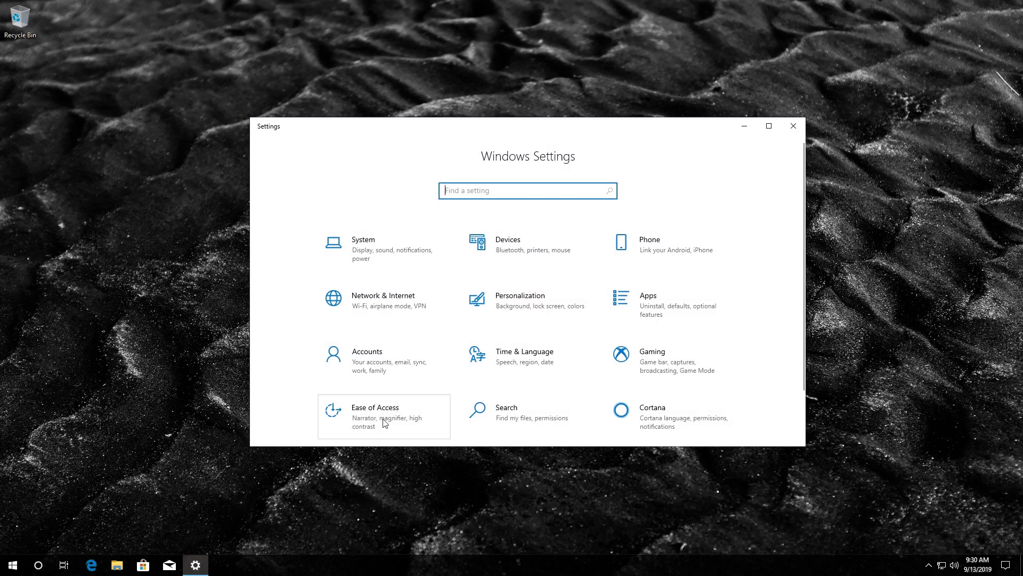
- Switch 'Use the On-Screen Keyboard' On under Ease of Access > Keyboard, then minimise Settings
{"action": "left_click", "coordinate": [384, 422]}
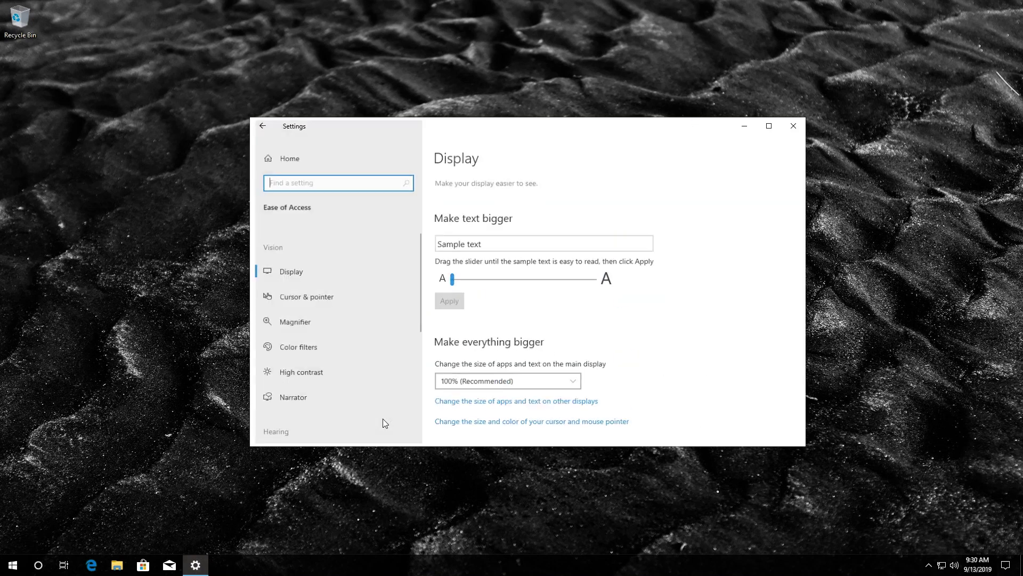
{"action": "scroll", "coordinate": [277, 378], "scroll_direction": "down", "scroll_amount": 2}
{"action": "scroll", "coordinate": [277, 377], "scroll_direction": "down", "scroll_amount": 3}
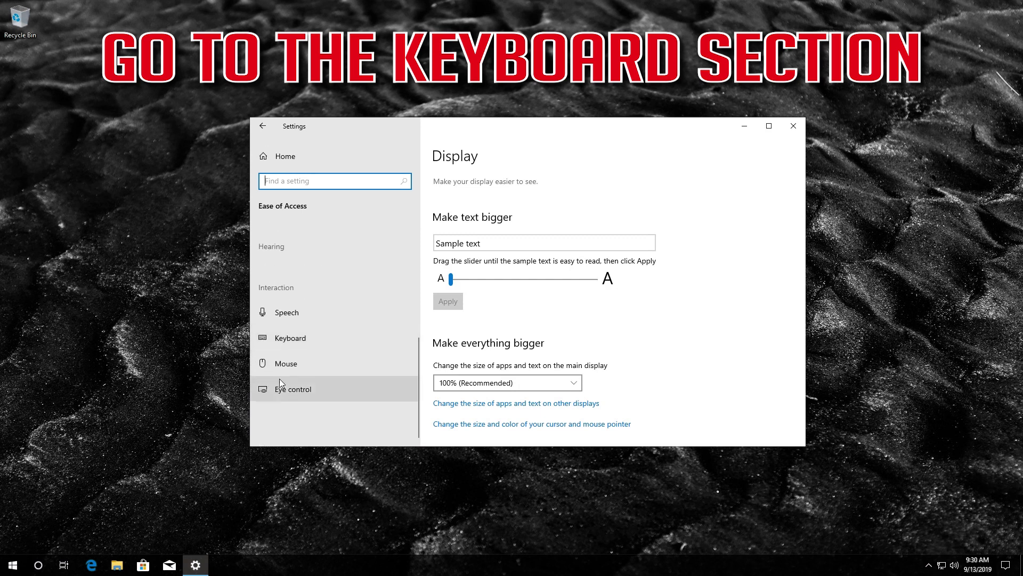
{"action": "left_click", "coordinate": [304, 341]}
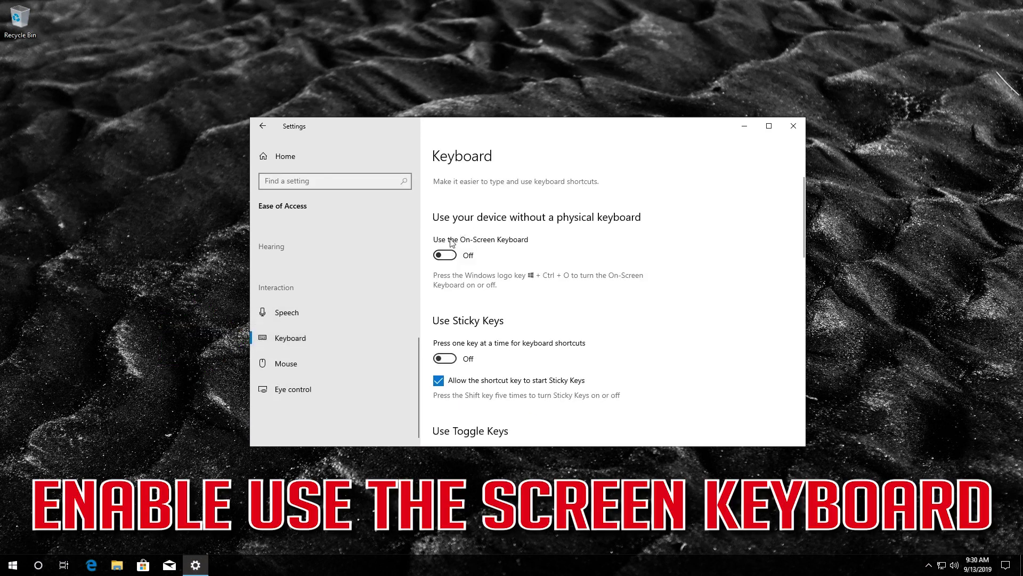
{"action": "left_click", "coordinate": [448, 255]}
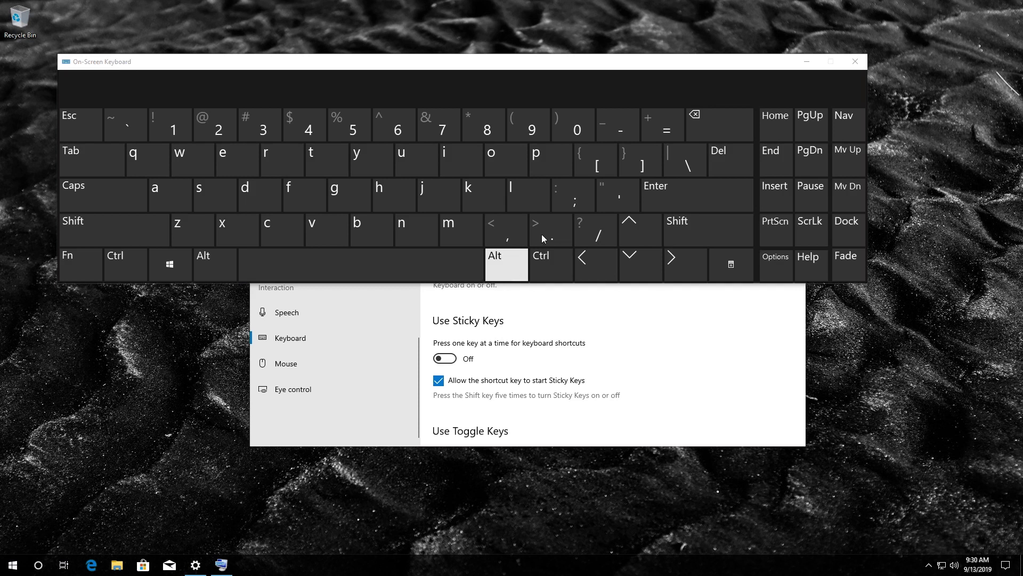
{"action": "left_click_drag", "start_coordinate": [604, 63], "coordinate": [641, 307]}
{"action": "left_click", "coordinate": [744, 128]}
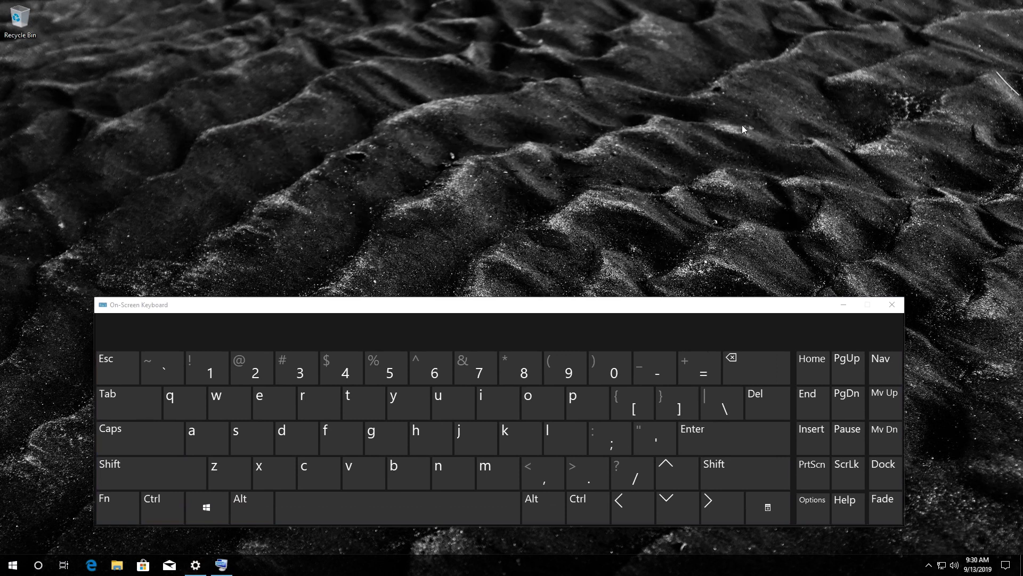
- Search Start for 'device manager' using the On-Screen Keyboard and launch Device Manager
{"action": "left_click_drag", "start_coordinate": [176, 304], "coordinate": [385, 312]}
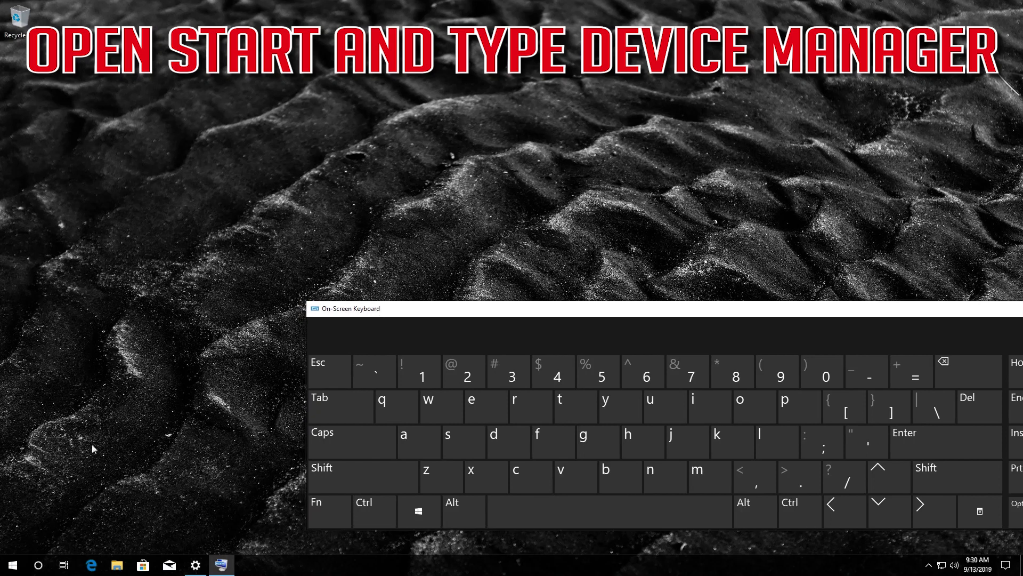
{"action": "left_click", "coordinate": [13, 565]}
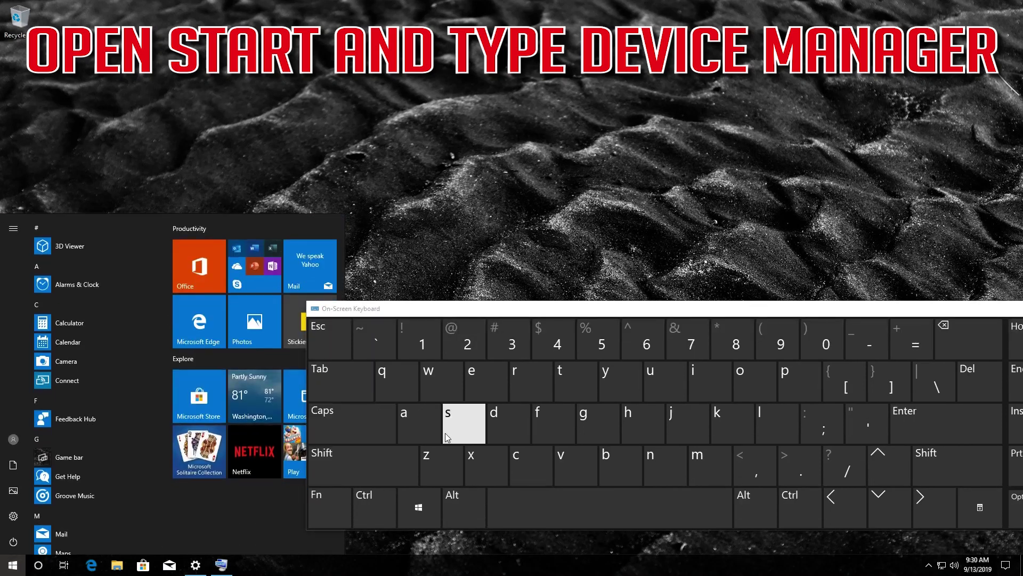
{"action": "left_click", "coordinate": [498, 424]}
{"action": "left_click", "coordinate": [487, 397]}
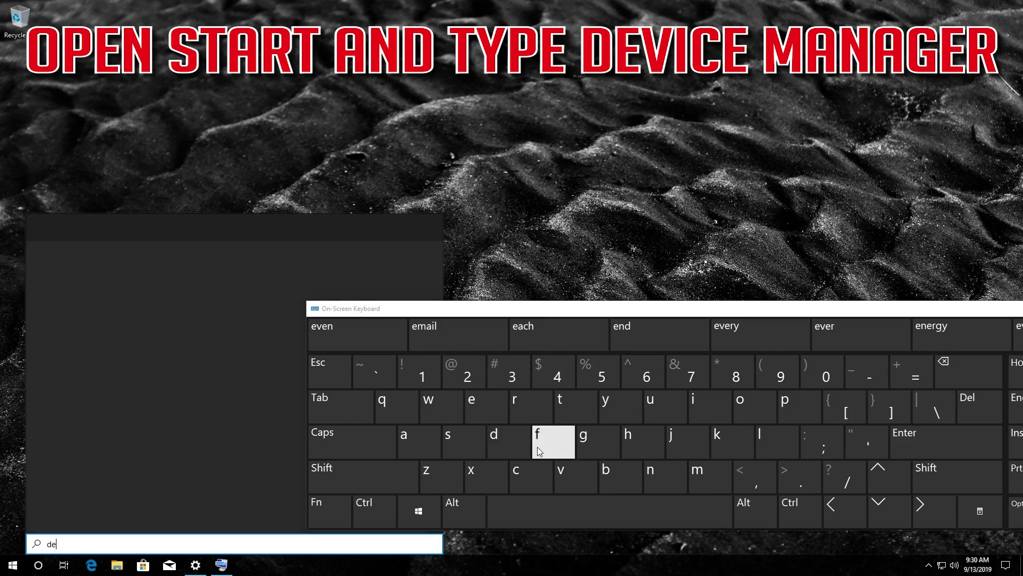
{"action": "left_click", "coordinate": [570, 478]}
{"action": "left_click", "coordinate": [357, 334]}
{"action": "left_click", "coordinate": [556, 520]}
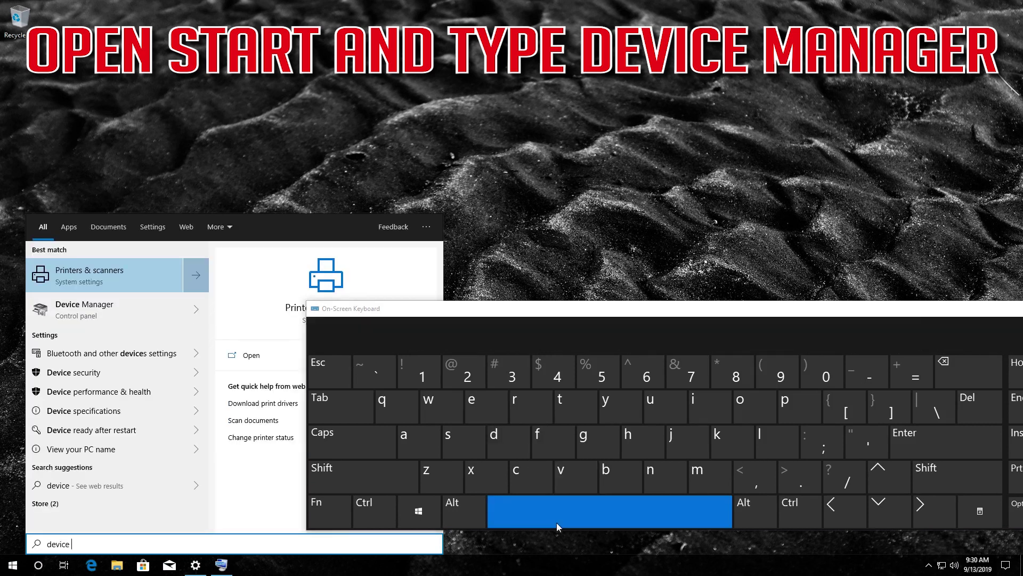
{"action": "left_click", "coordinate": [697, 490]}
{"action": "left_click", "coordinate": [420, 442]}
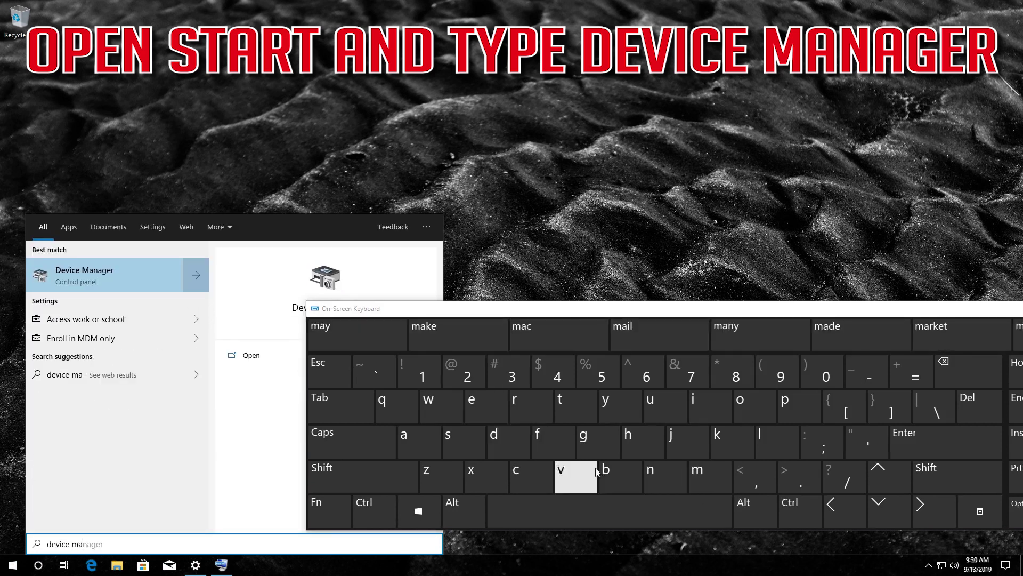
{"action": "left_click", "coordinate": [649, 486]}
{"action": "left_click", "coordinate": [421, 442]}
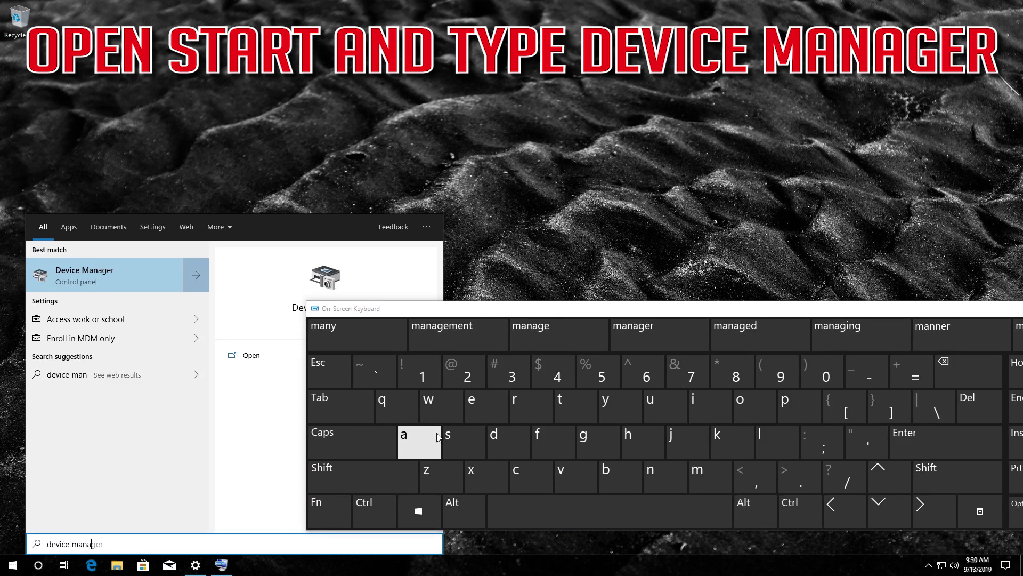
{"action": "left_click", "coordinate": [580, 438]}
{"action": "left_click", "coordinate": [473, 410]}
{"action": "left_click", "coordinate": [524, 407]}
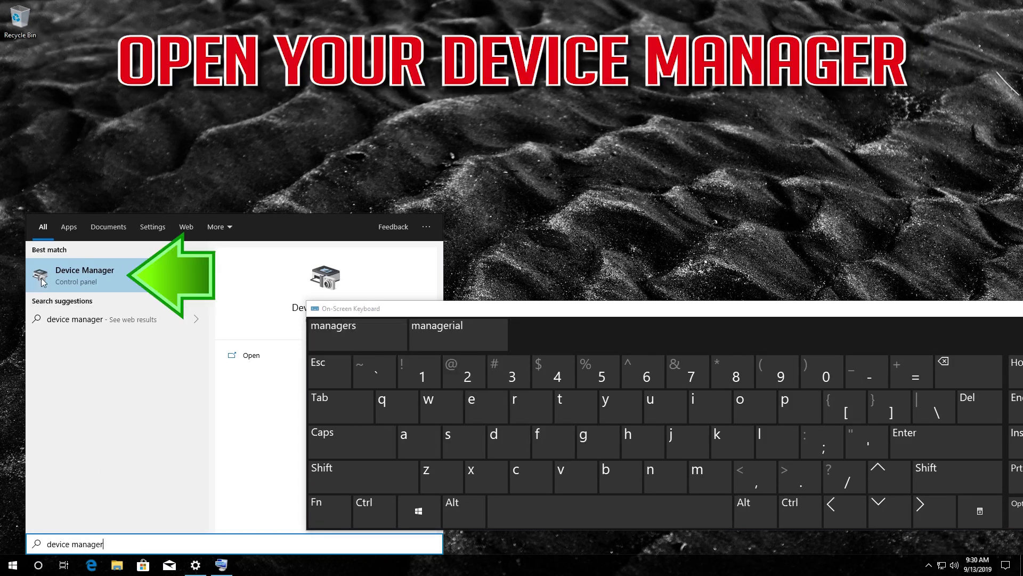
{"action": "left_click", "coordinate": [122, 278]}
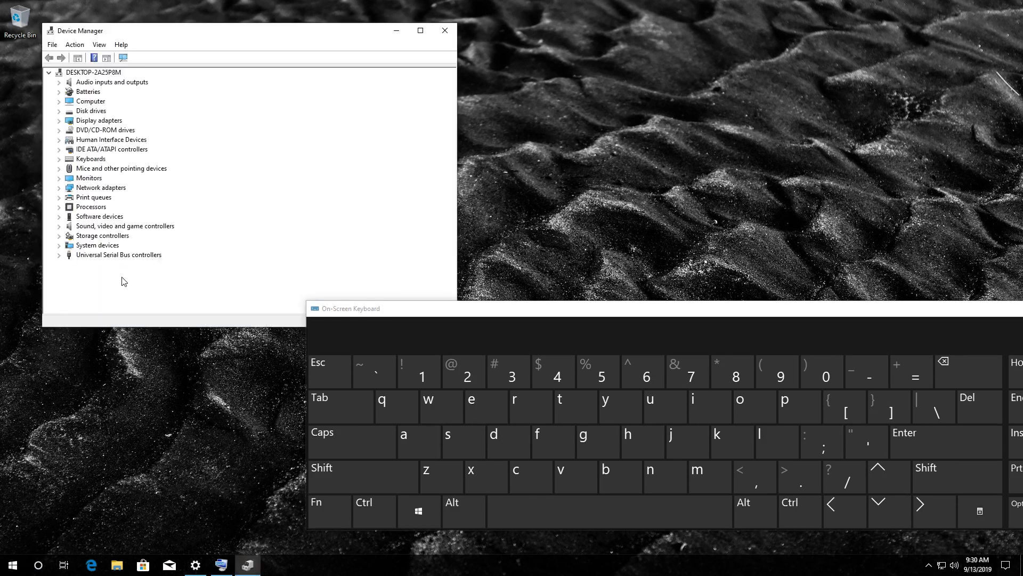
- Minimise the On-Screen Keyboard and move Device Manager to the screen centre
{"action": "left_click_drag", "start_coordinate": [250, 33], "coordinate": [352, 78]}
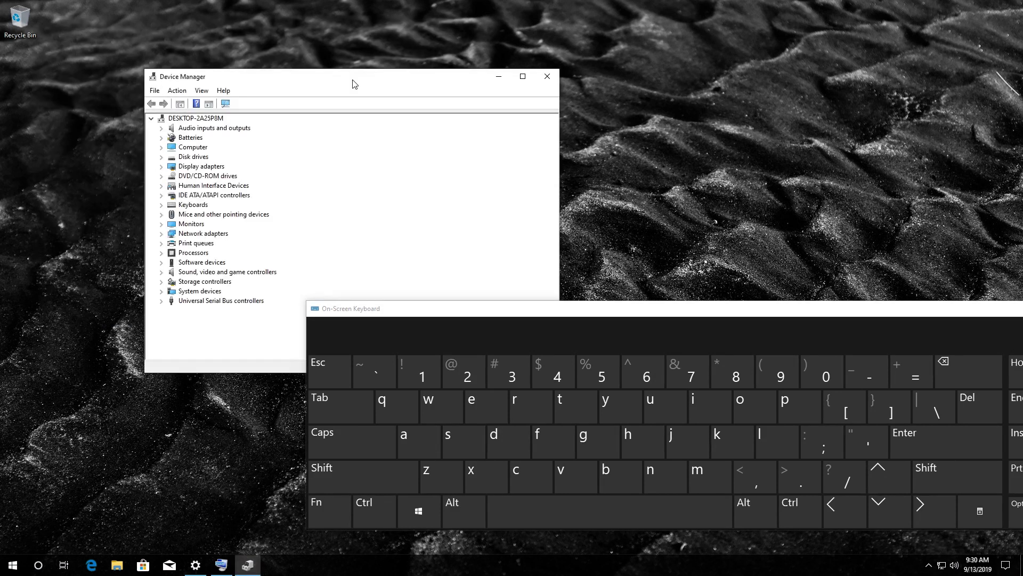
{"action": "left_click", "coordinate": [915, 318]}
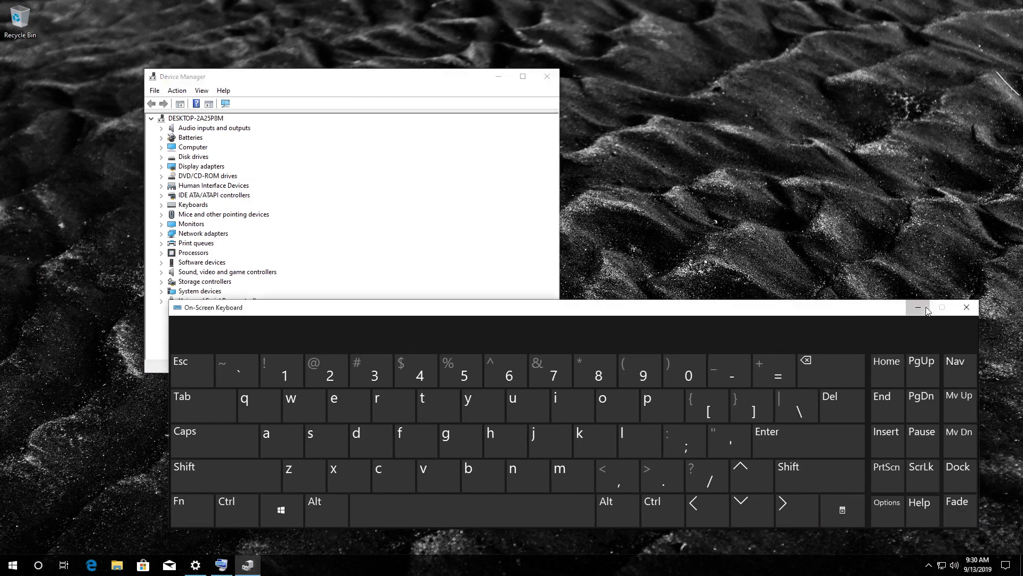
{"action": "left_click", "coordinate": [918, 307]}
{"action": "left_click_drag", "start_coordinate": [440, 78], "coordinate": [634, 116]}
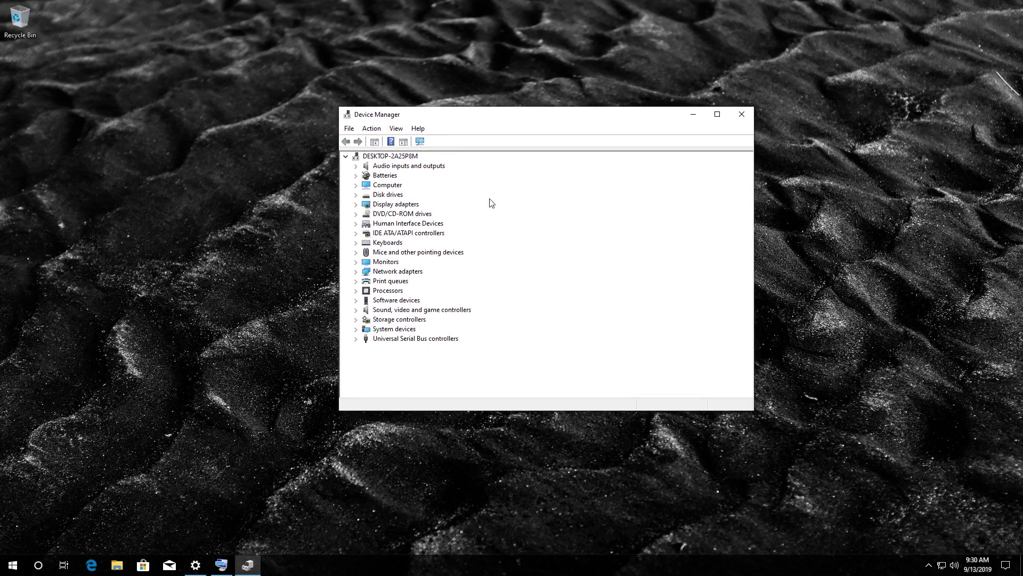
- Expand the Keyboards category and select the Standard PS/2 Keyboard device
{"action": "left_click", "coordinate": [394, 246]}
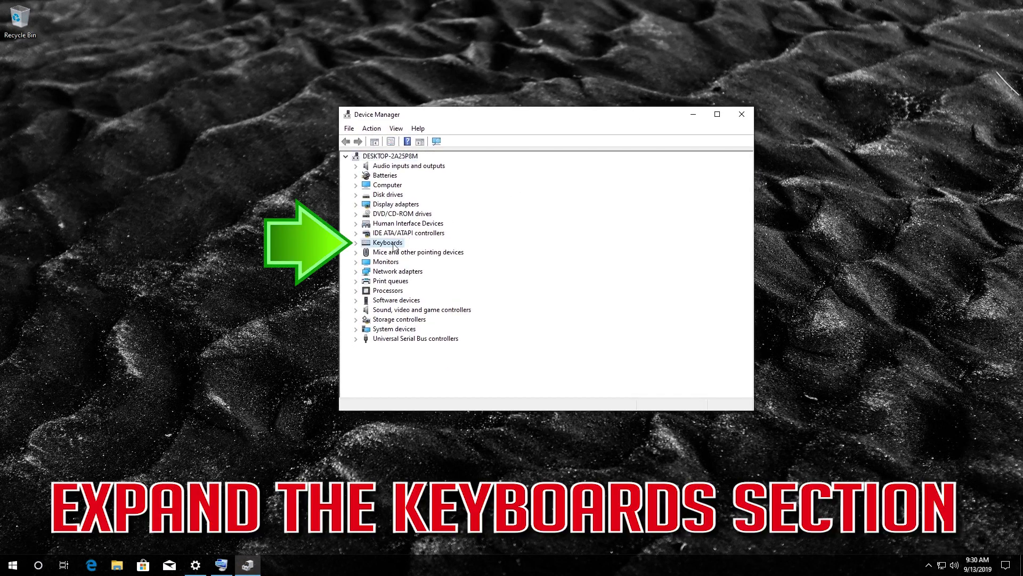
{"action": "left_click", "coordinate": [356, 242]}
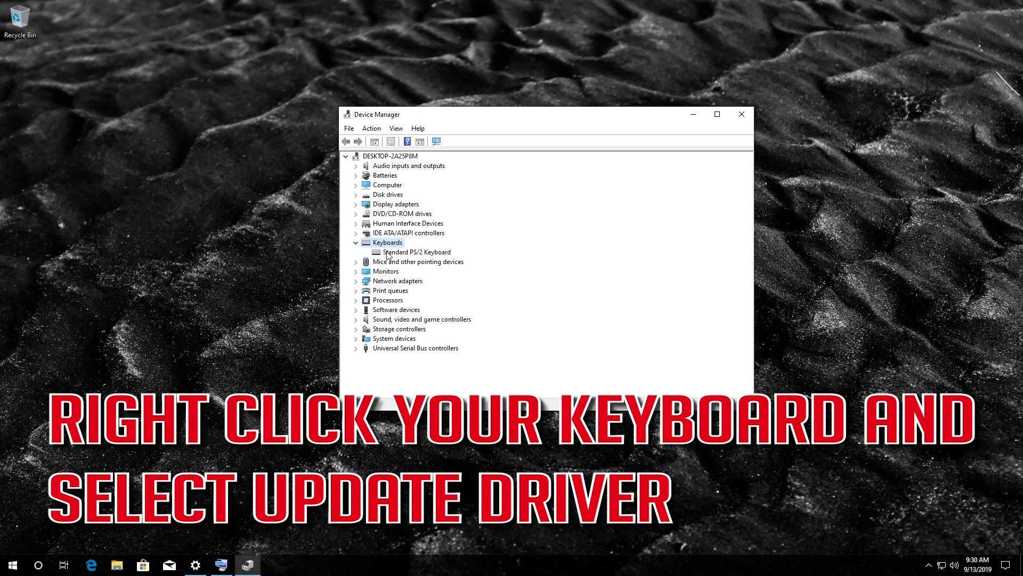
{"action": "left_click", "coordinate": [387, 254]}
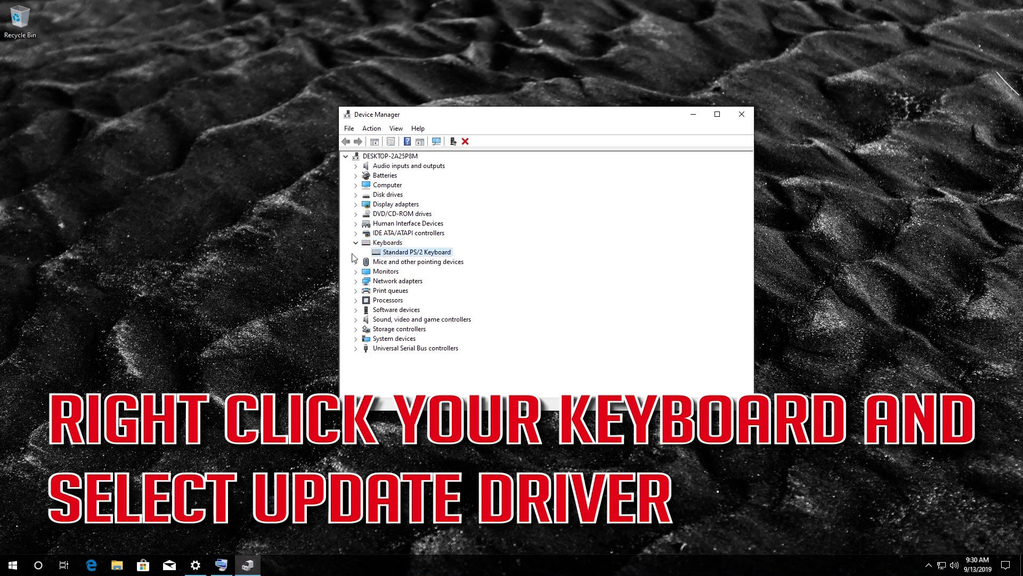
- Update the keyboard driver by picking Standard PS/2 Keyboard from the drivers on this computer
{"action": "right_click", "coordinate": [420, 254]}
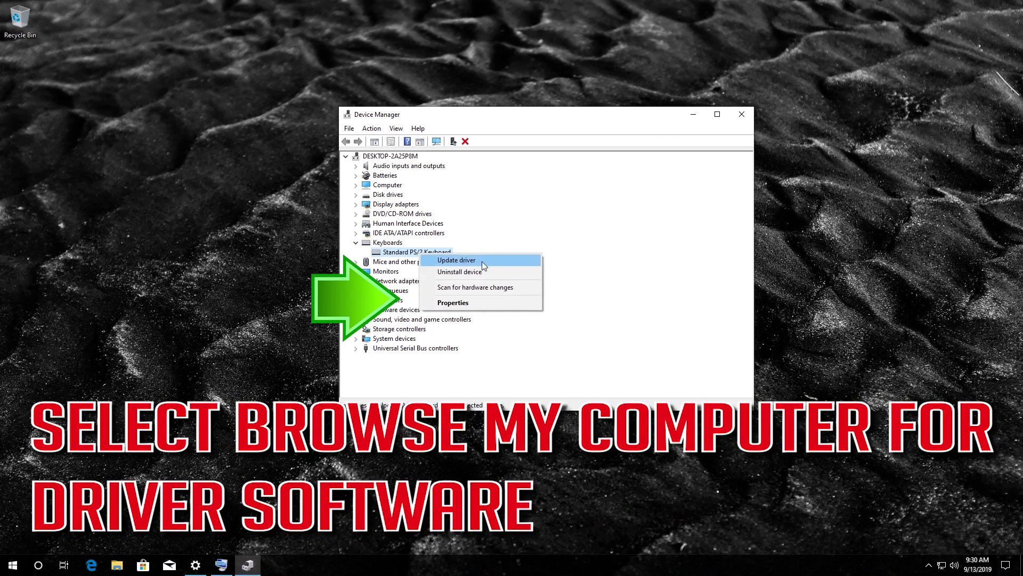
{"action": "left_click", "coordinate": [482, 261]}
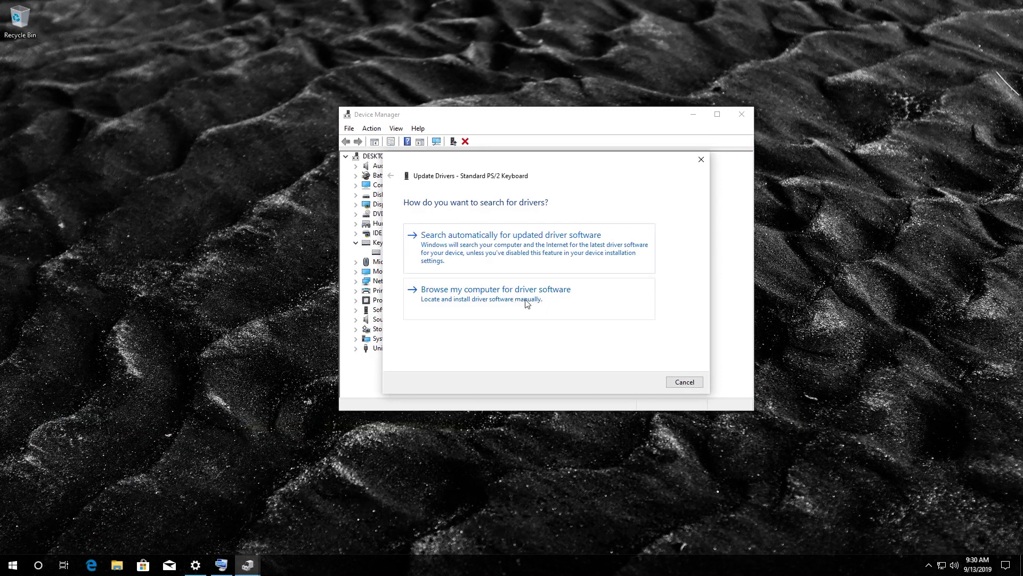
{"action": "left_click", "coordinate": [526, 303]}
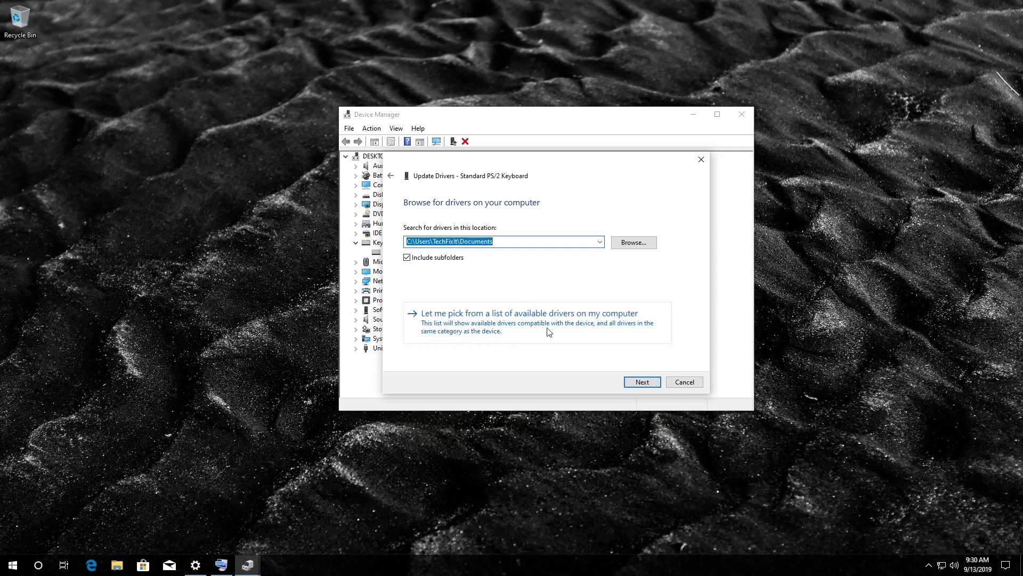
{"action": "left_click", "coordinate": [529, 332]}
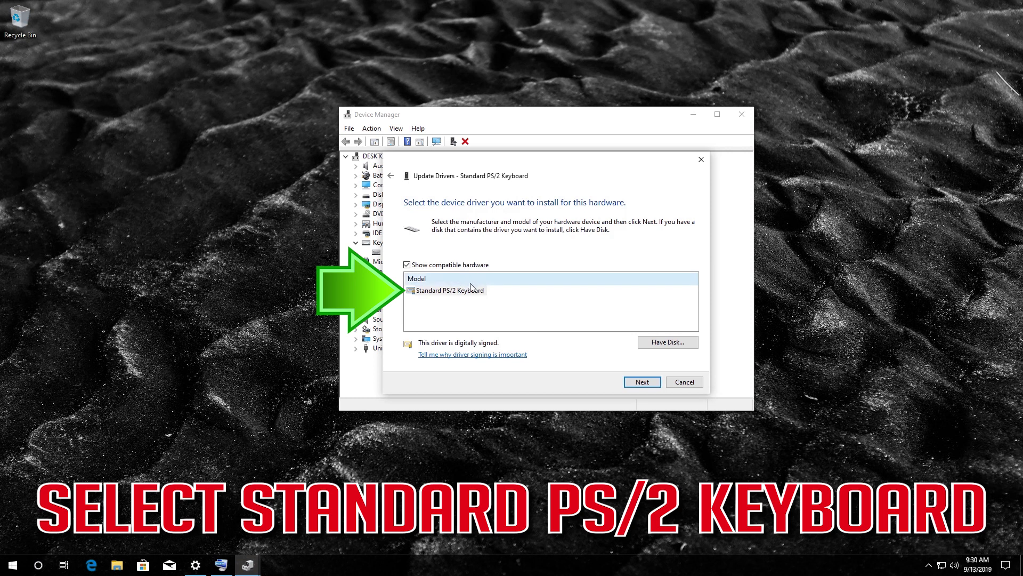
{"action": "left_click", "coordinate": [642, 382]}
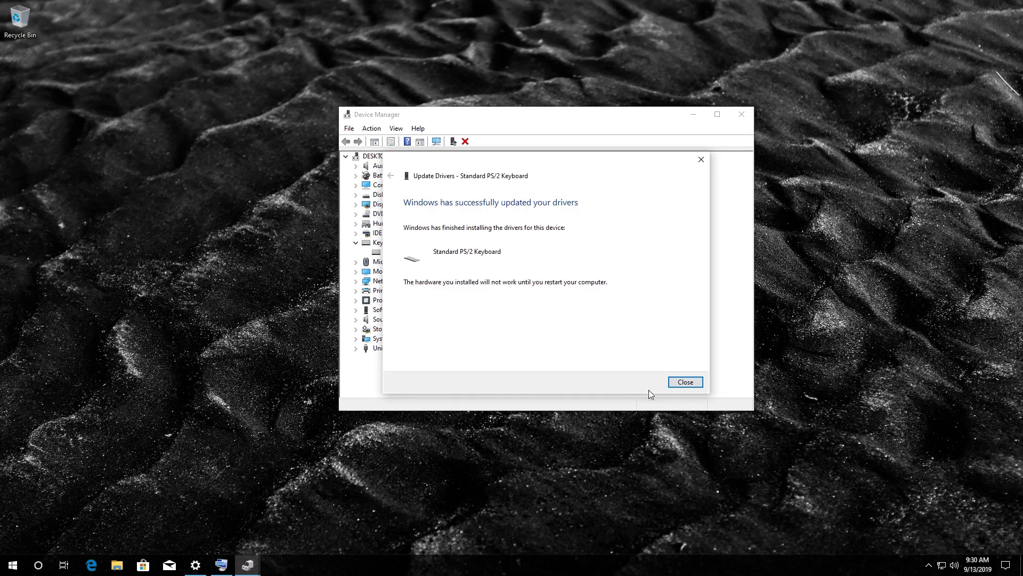
- Close the driver wizard, accept the restart, and open Start after rebooting
{"action": "left_click", "coordinate": [695, 382]}
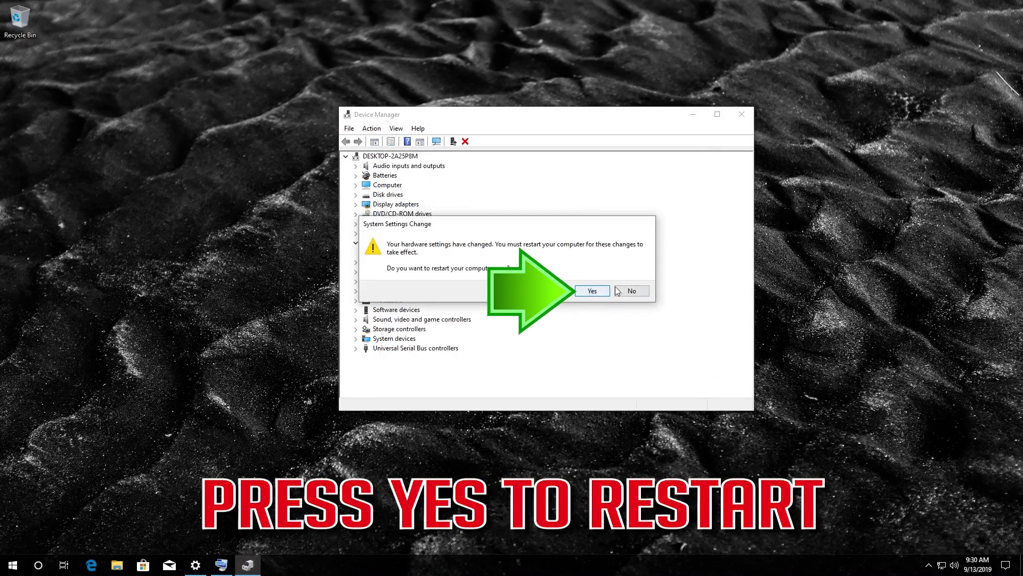
{"action": "left_click", "coordinate": [591, 292]}
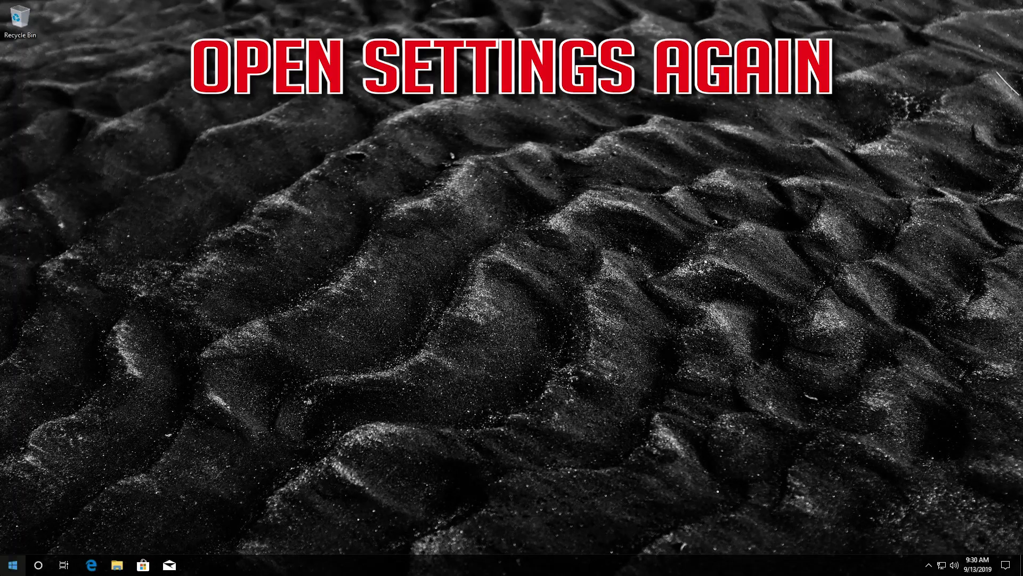
{"action": "key", "text": "super"}
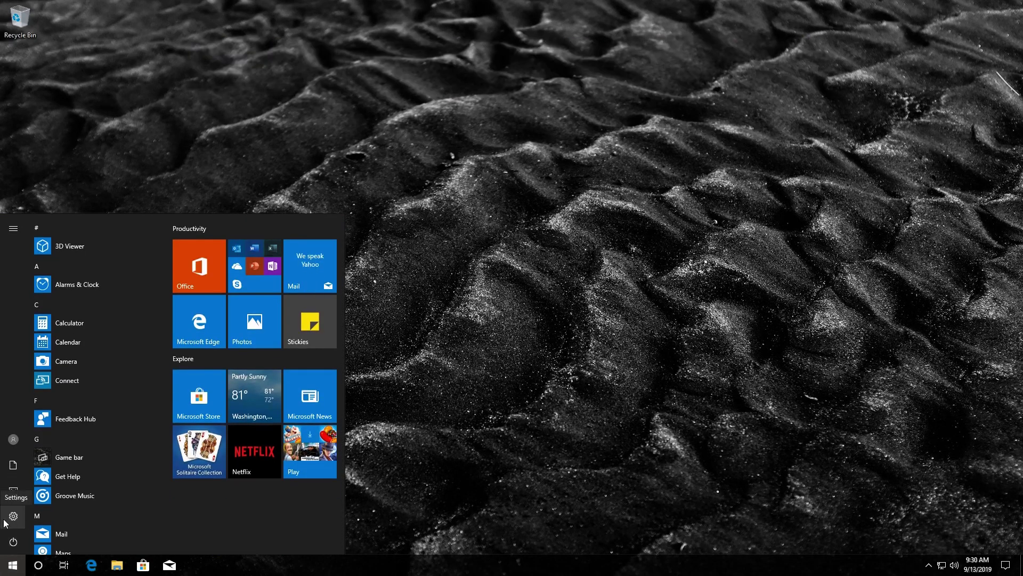
- Open Ease of Access in Windows Settings and scroll the left pane toward Keyboard
{"action": "left_click", "coordinate": [13, 517]}
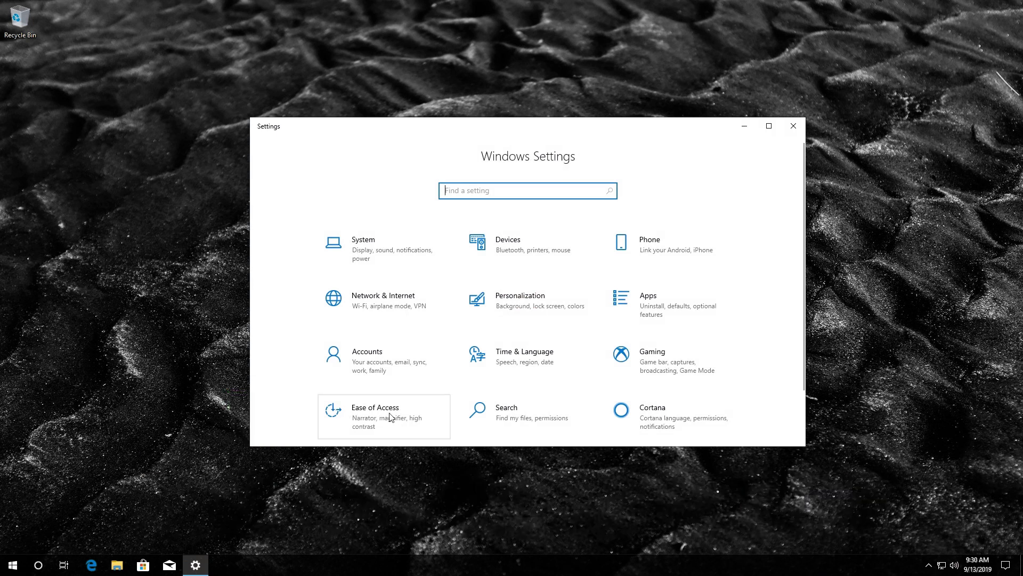
{"action": "left_click", "coordinate": [391, 416]}
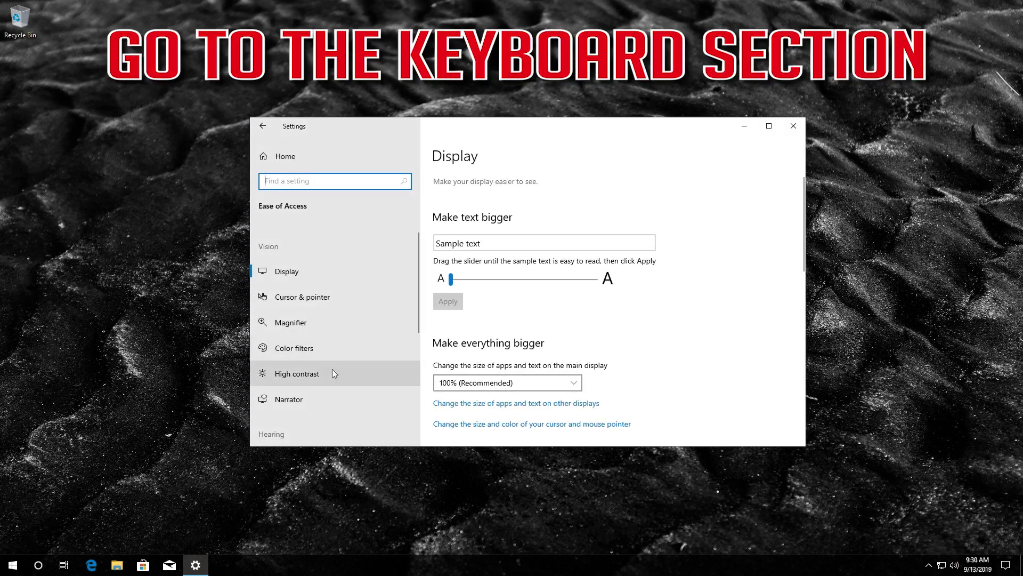
{"action": "scroll", "coordinate": [320, 371], "scroll_direction": "down", "scroll_amount": 2}
{"action": "scroll", "coordinate": [314, 370], "scroll_direction": "down", "scroll_amount": 5}
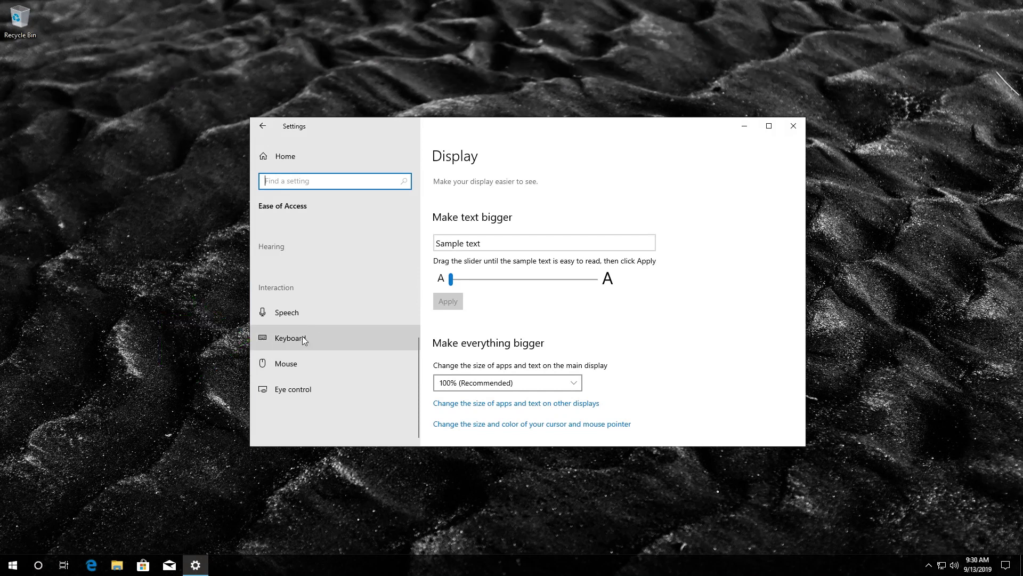
- Turn Use Filter Keys Off on the Keyboard page and close Settings
{"action": "left_click", "coordinate": [302, 336]}
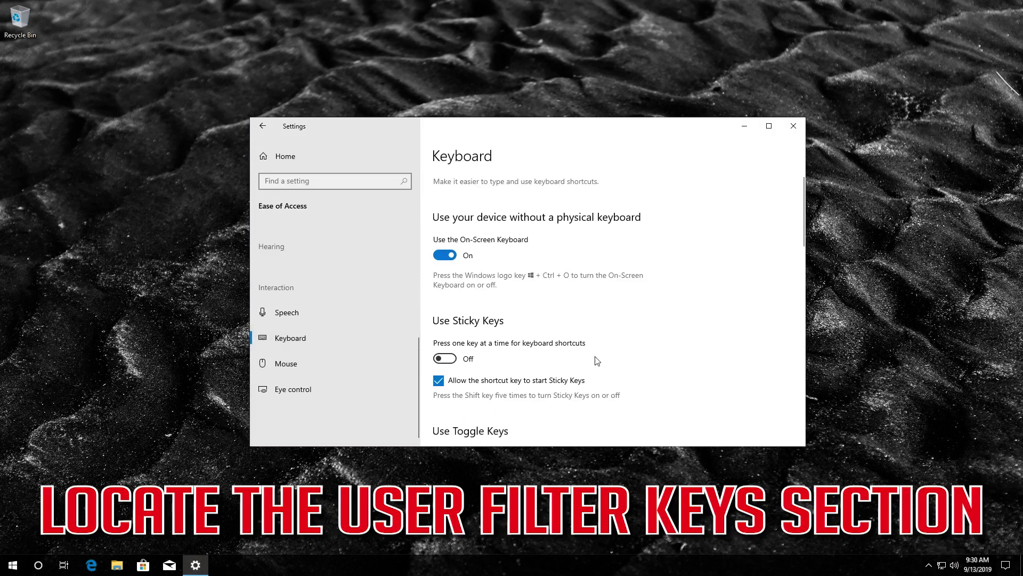
{"action": "scroll", "coordinate": [597, 361], "scroll_direction": "down", "scroll_amount": 2}
{"action": "scroll", "coordinate": [597, 361], "scroll_direction": "down", "scroll_amount": 4}
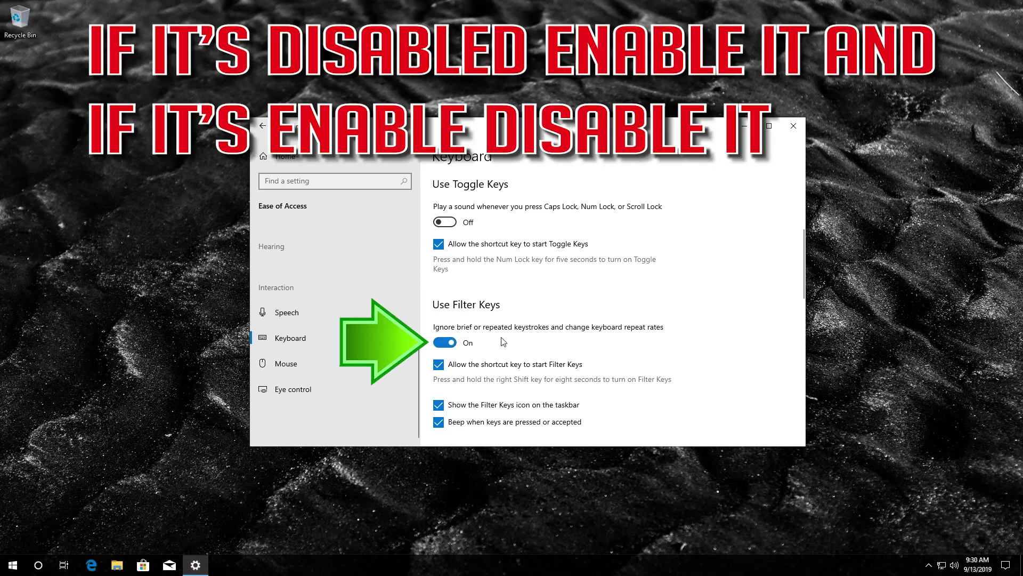
{"action": "left_click", "coordinate": [445, 342]}
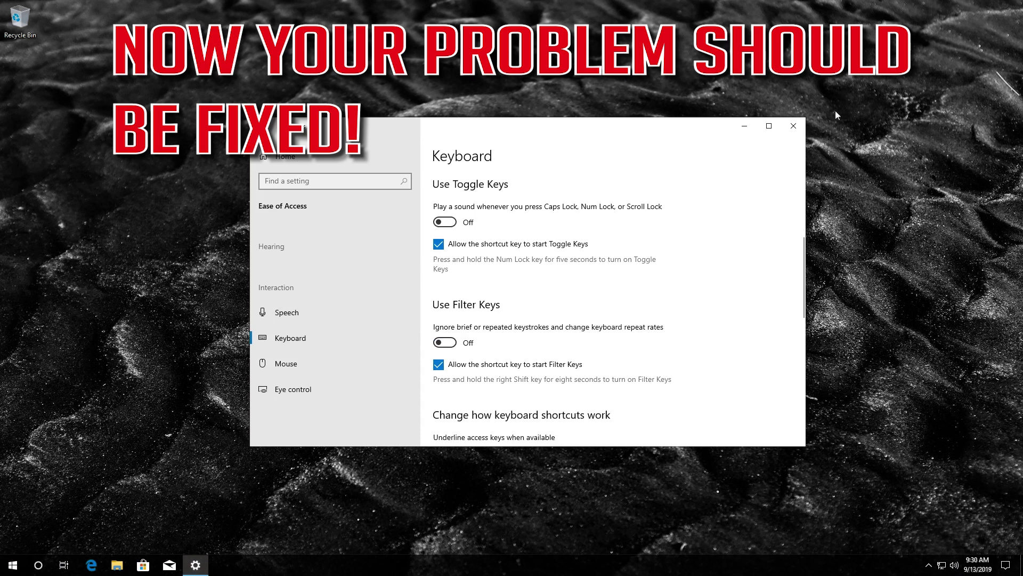
{"action": "left_click", "coordinate": [790, 132]}
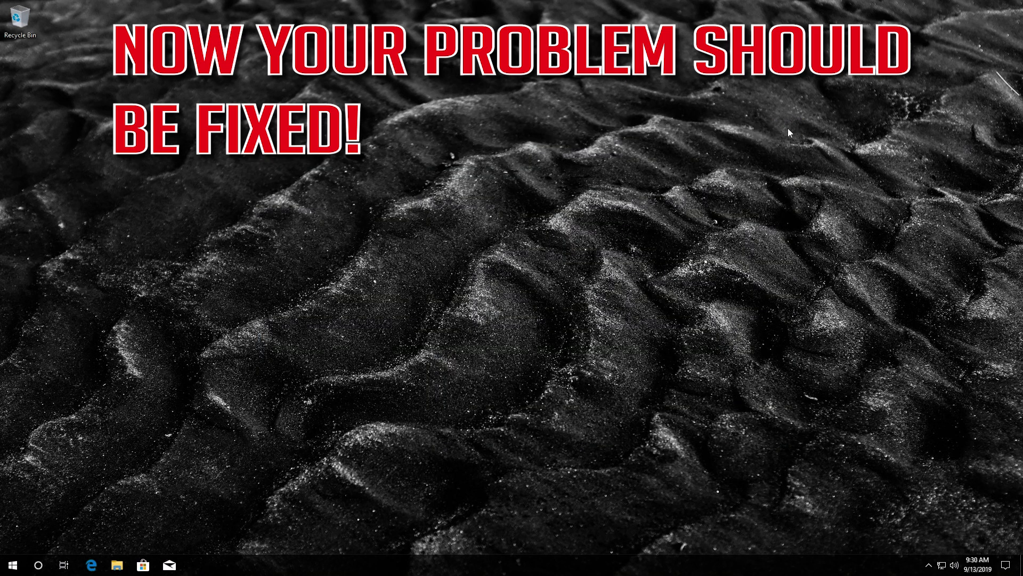
- Launch Notepad from Windows search by typing 'note'
{"action": "key", "text": "super"}
{"action": "type", "text": "note"}
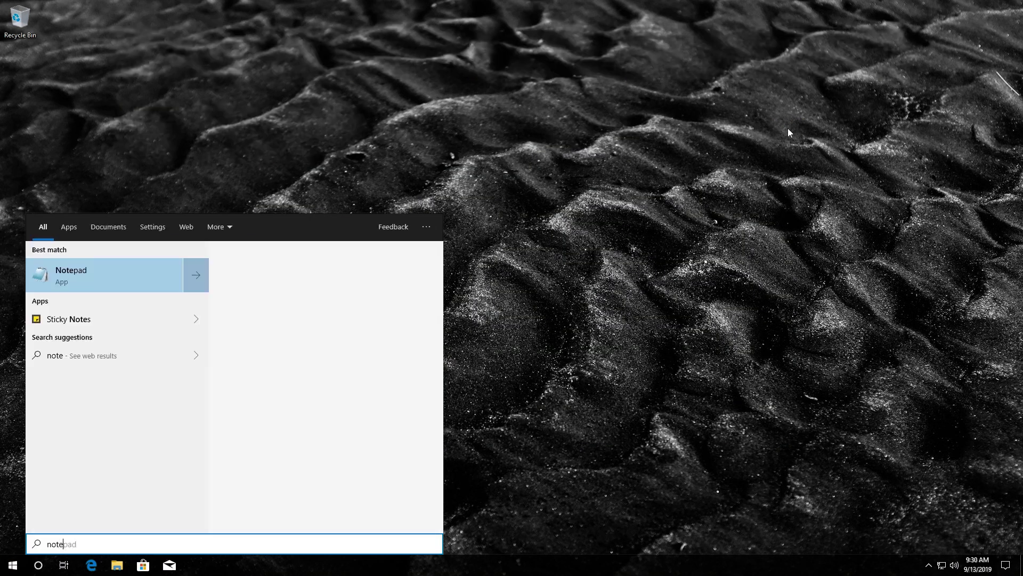
{"action": "key", "text": "Return"}
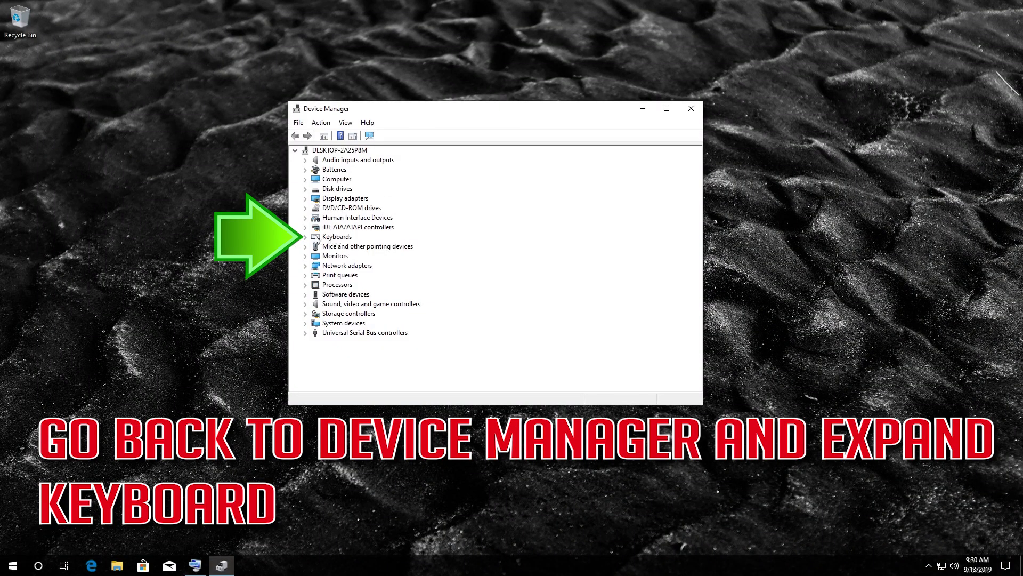
- Update the Standard PS/2 Keyboard driver by automatic search, confirming the best driver is already installed
{"action": "left_click", "coordinate": [305, 237]}
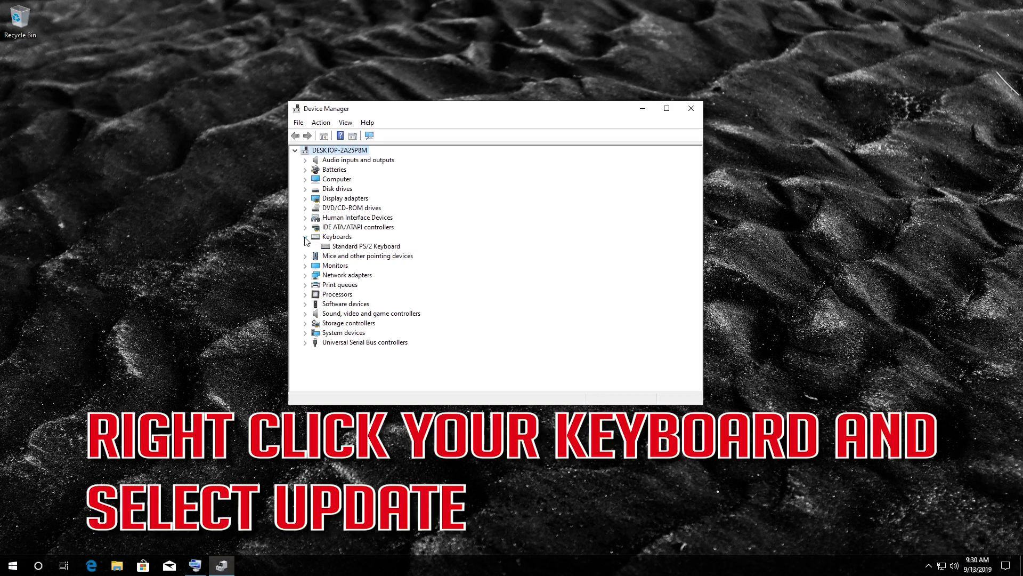
{"action": "left_click", "coordinate": [347, 246]}
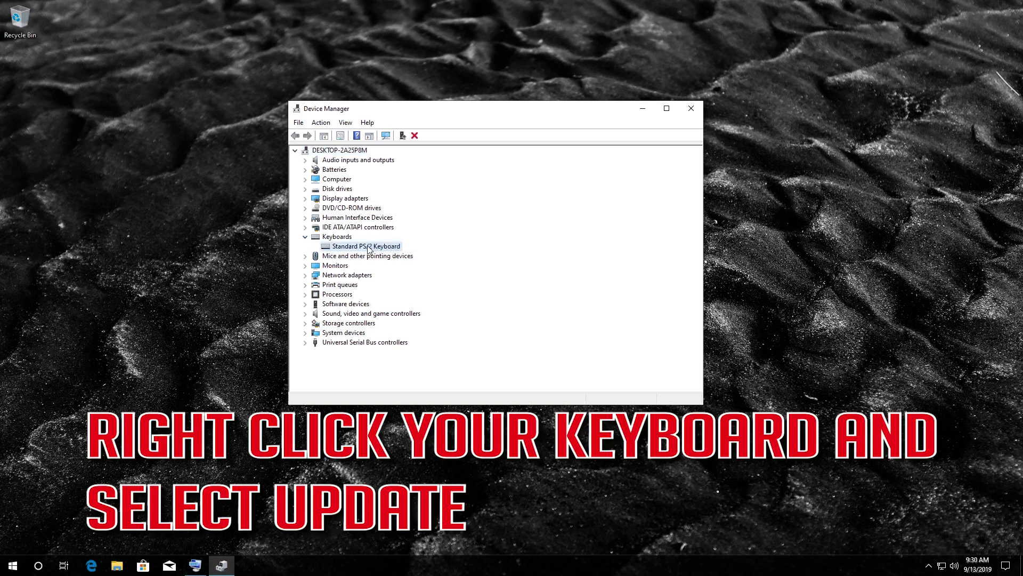
{"action": "right_click", "coordinate": [383, 248]}
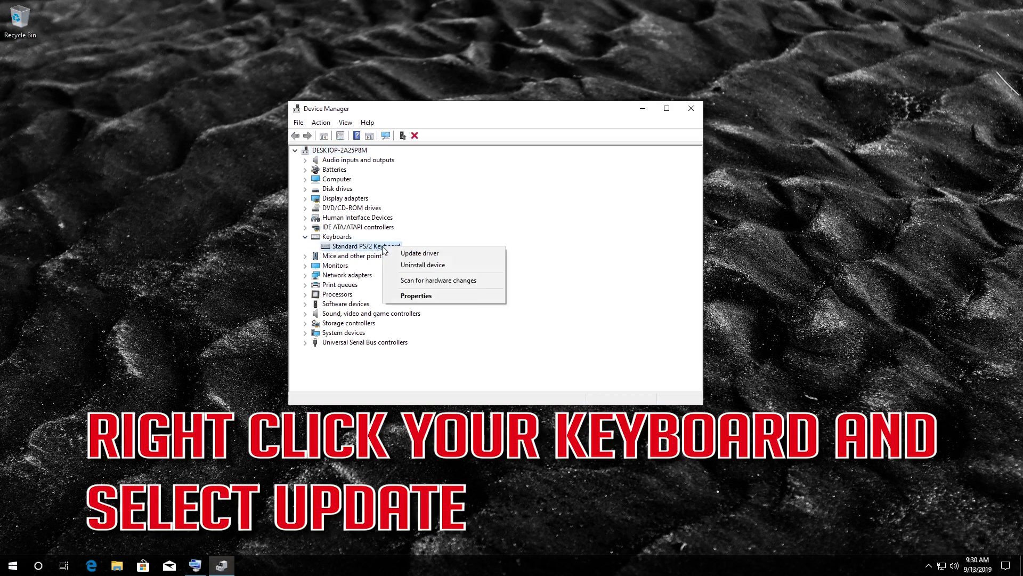
{"action": "left_click", "coordinate": [447, 253]}
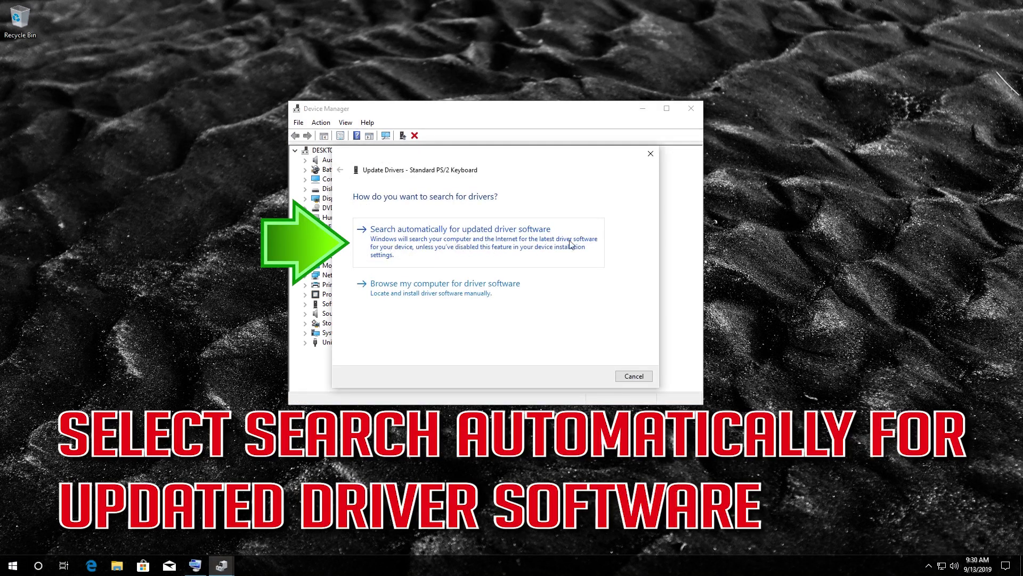
{"action": "left_click", "coordinate": [439, 246]}
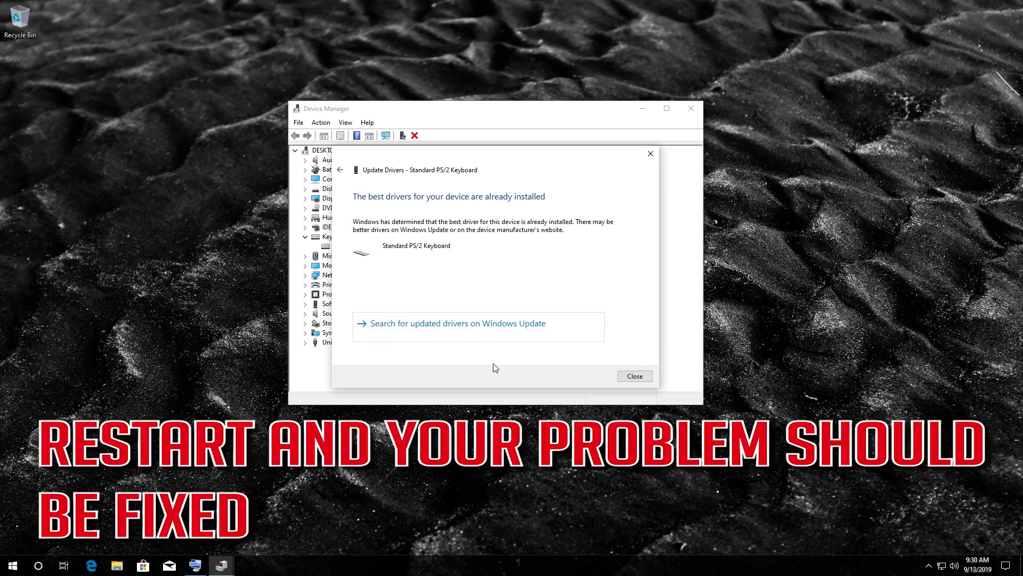
{"action": "left_click", "coordinate": [646, 376]}
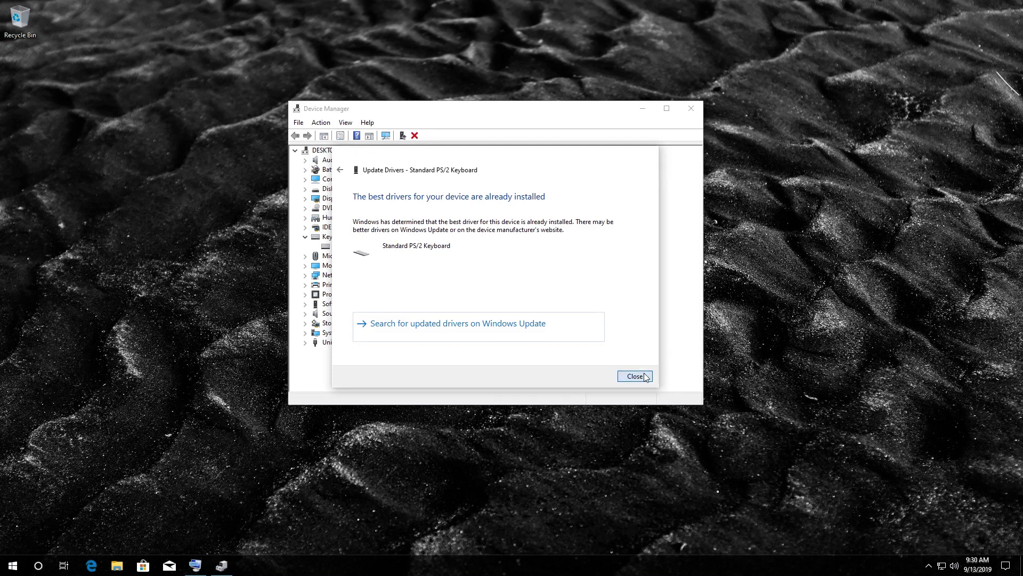
- Close Device Manager and restart Windows from the Start menu's power options
{"action": "left_click", "coordinate": [691, 109]}
{"action": "left_click", "coordinate": [5, 567]}
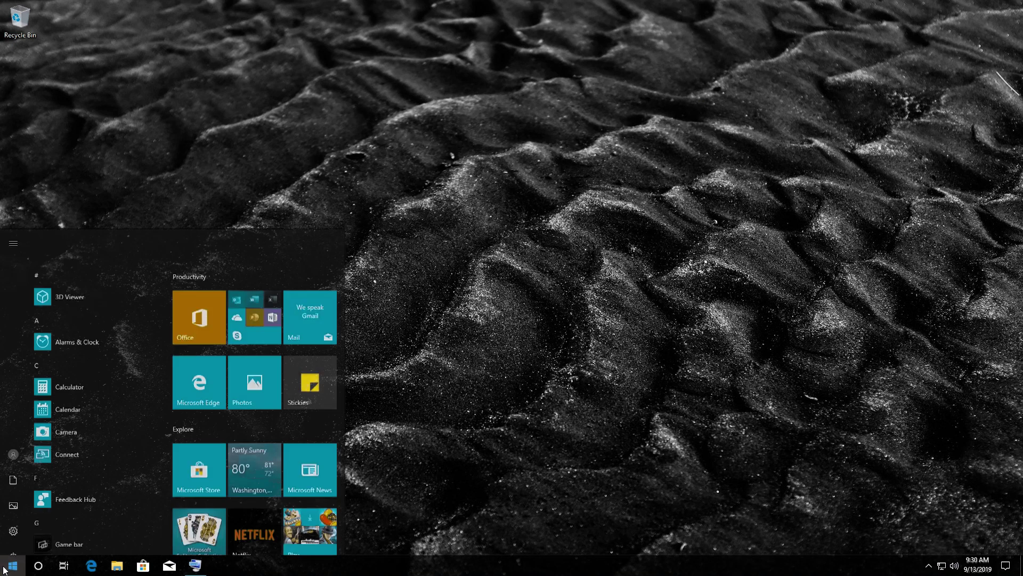
{"action": "left_click", "coordinate": [13, 542]}
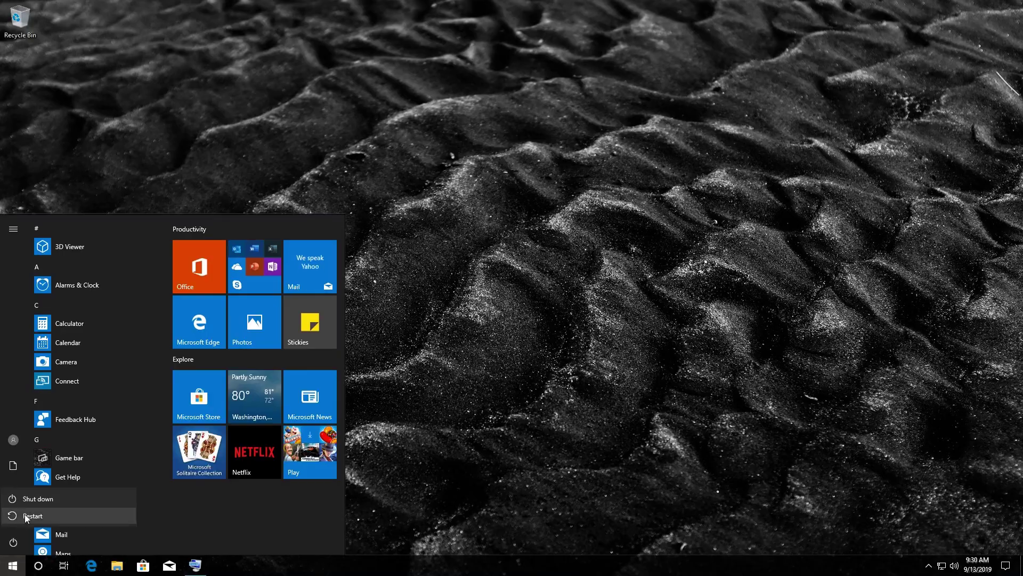
{"action": "left_click", "coordinate": [25, 516]}
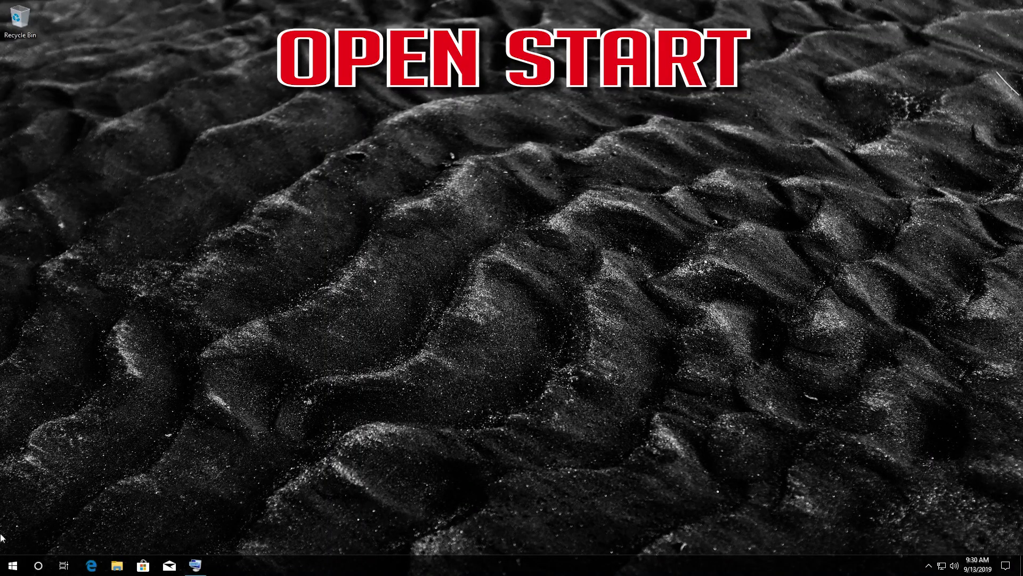
- Go to the Troubleshoot page under Settings > Update & Security
{"action": "key", "text": "super"}
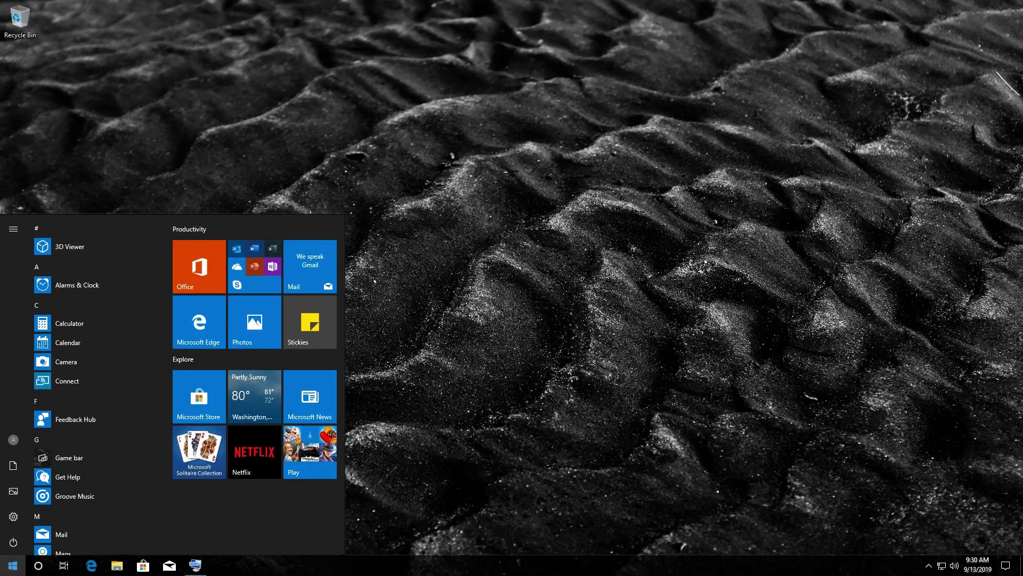
{"action": "left_click", "coordinate": [14, 516]}
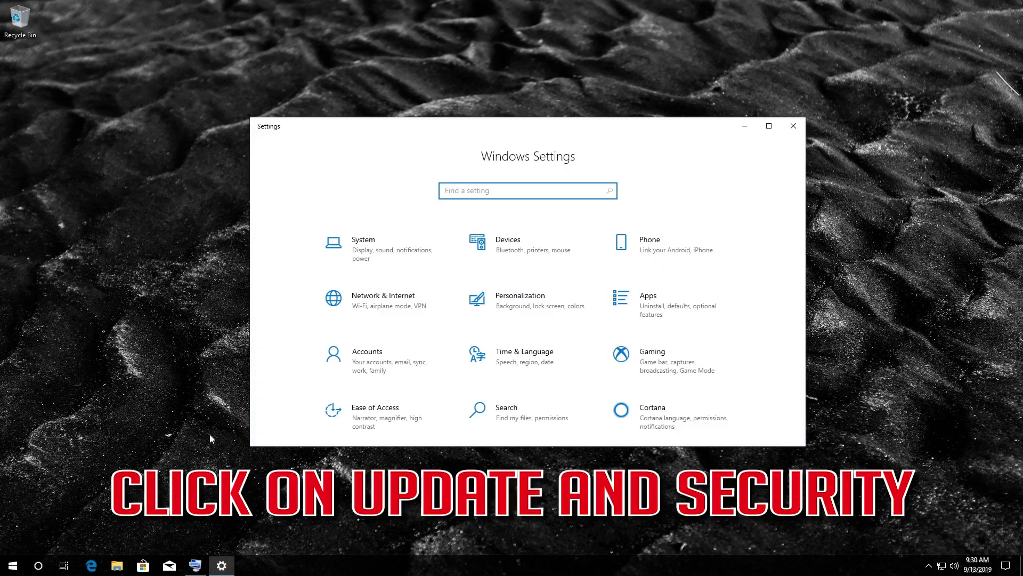
{"action": "scroll", "coordinate": [533, 320], "scroll_direction": "down", "scroll_amount": 2}
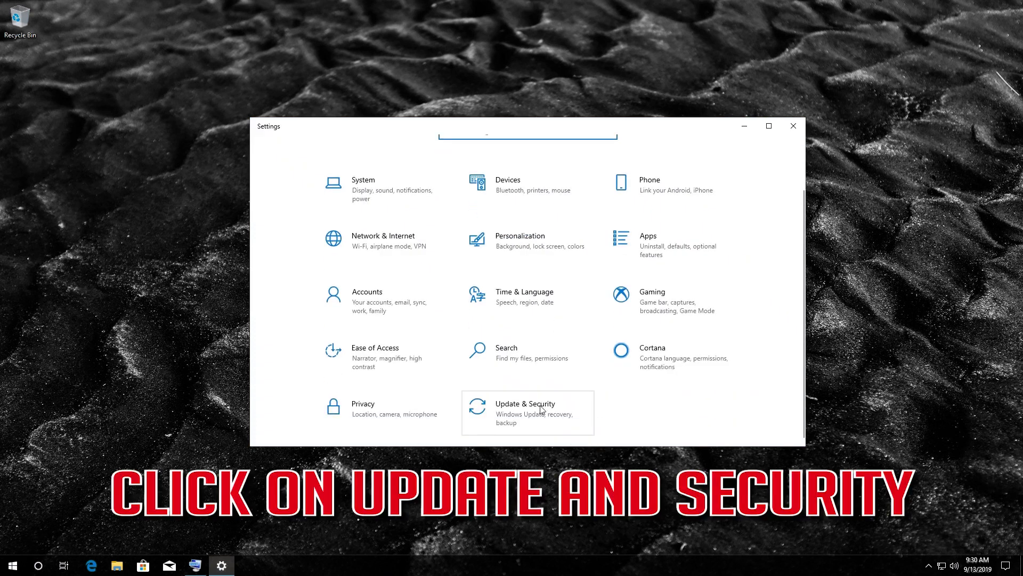
{"action": "left_click", "coordinate": [511, 420]}
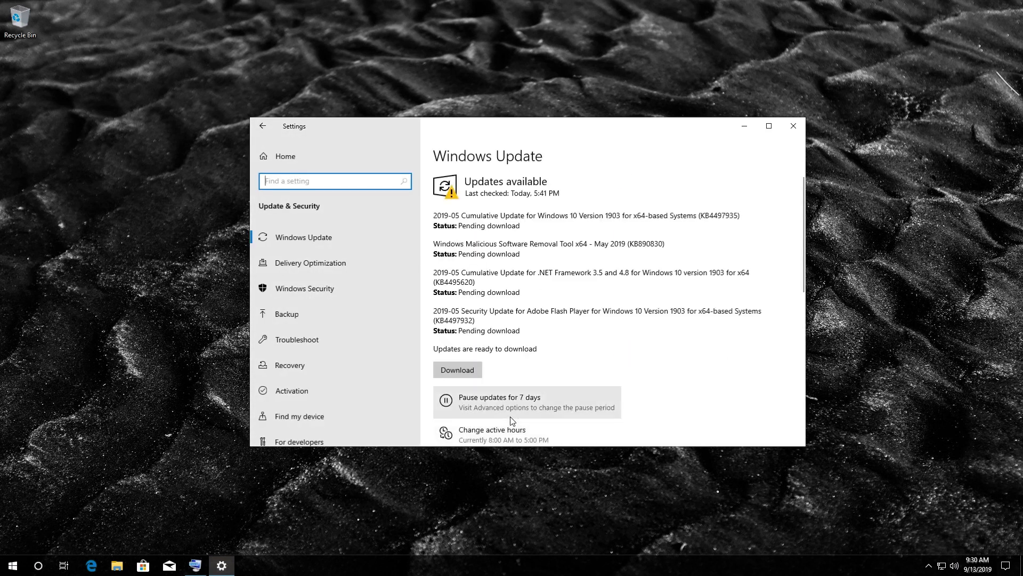
{"action": "left_click", "coordinate": [330, 340]}
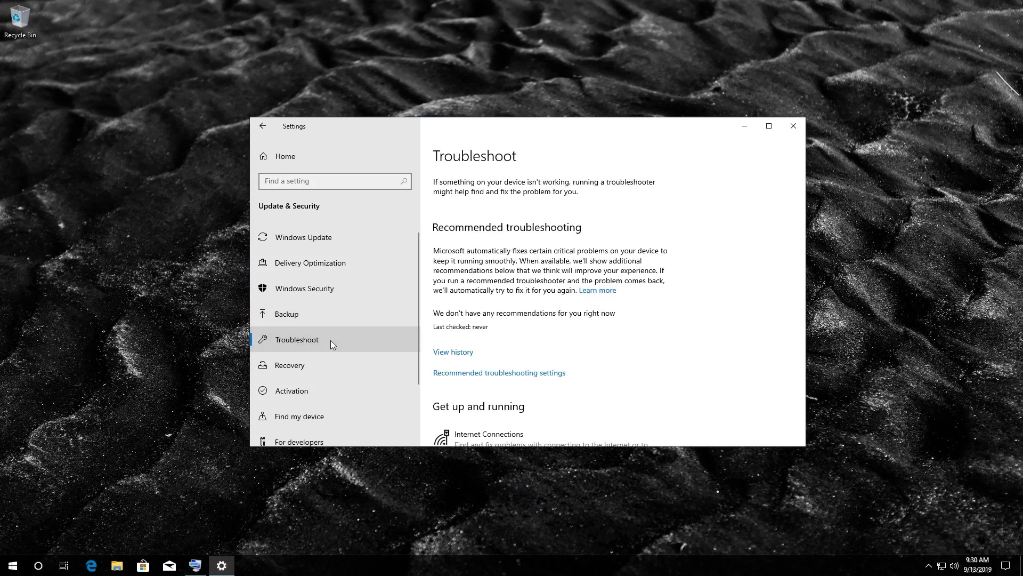
- Run the Keyboard troubleshooter
{"action": "scroll", "coordinate": [525, 350], "scroll_direction": "down", "scroll_amount": 5}
{"action": "scroll", "coordinate": [524, 350], "scroll_direction": "down", "scroll_amount": 3}
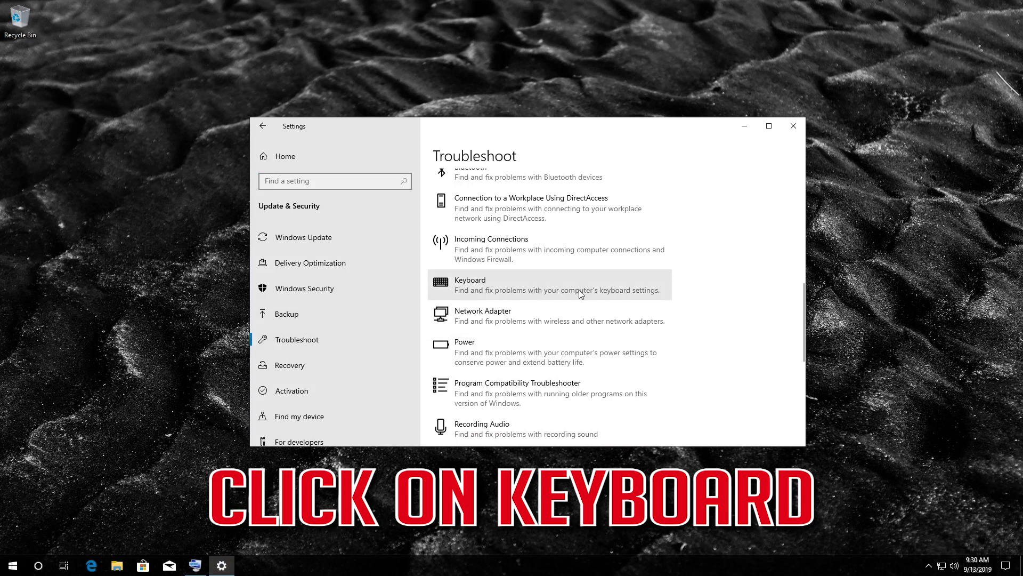
{"action": "left_click", "coordinate": [555, 290]}
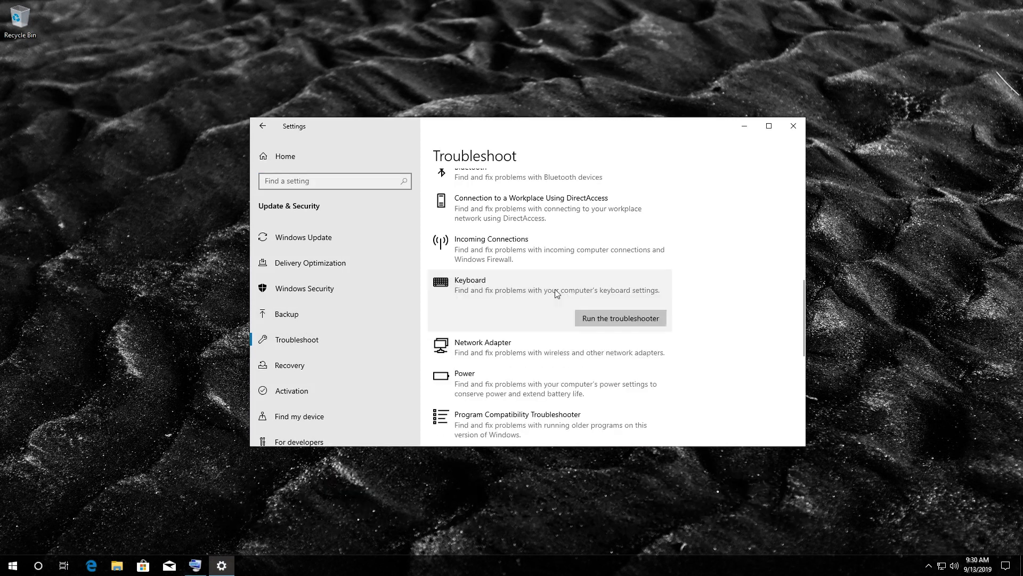
{"action": "left_click", "coordinate": [641, 316]}
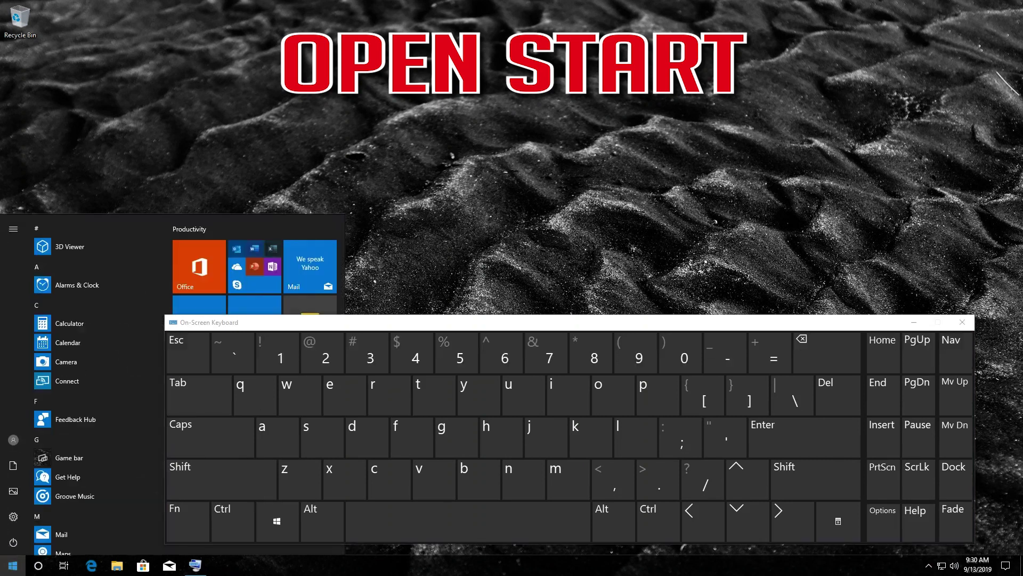
- Go to the Recovery page under Settings > Update & Security, moving the On-Screen Keyboard aside
{"action": "left_click", "coordinate": [12, 517]}
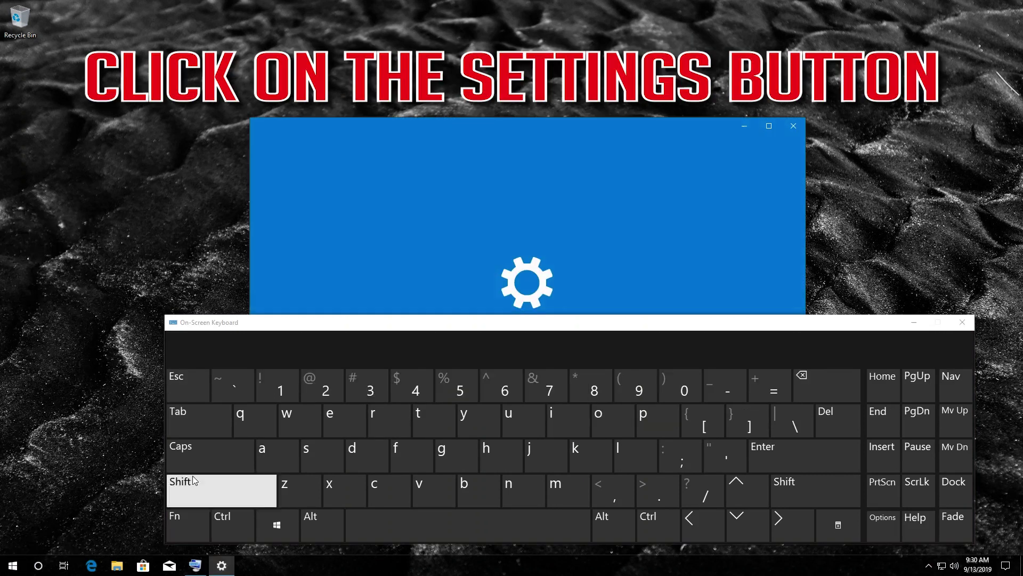
{"action": "left_click", "coordinate": [913, 322]}
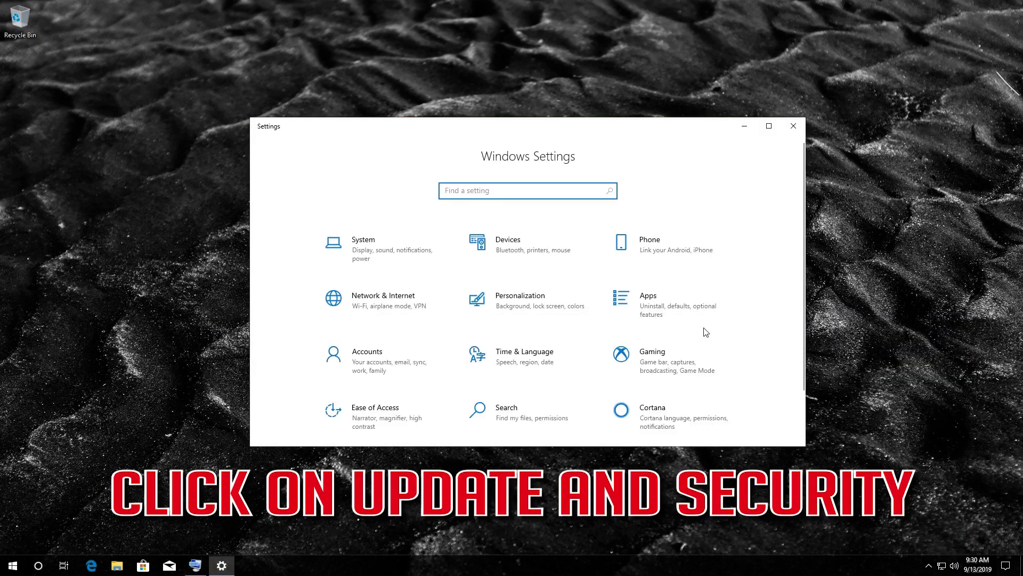
{"action": "scroll", "coordinate": [706, 332], "scroll_direction": "down", "scroll_amount": 1}
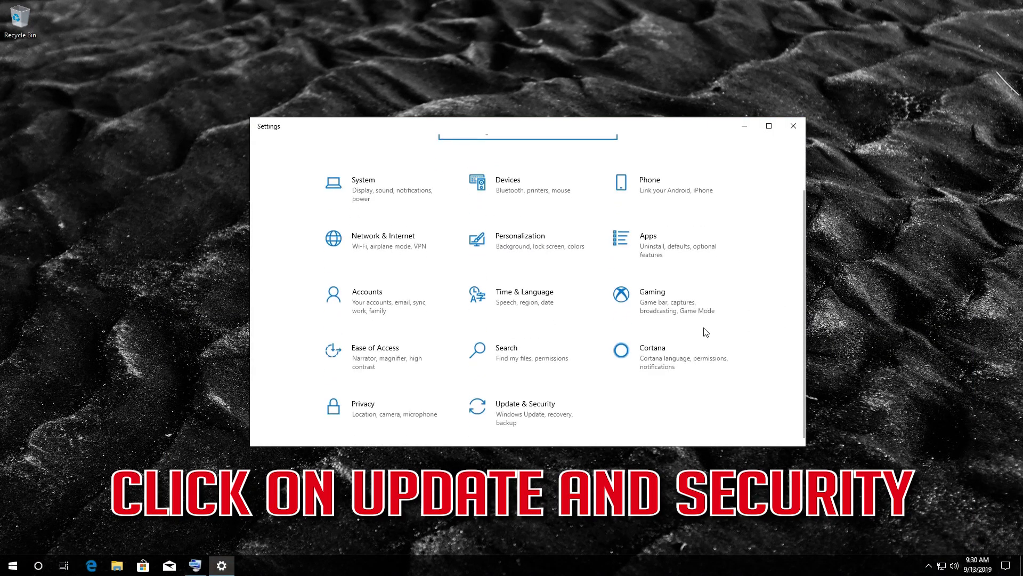
{"action": "left_click", "coordinate": [535, 414]}
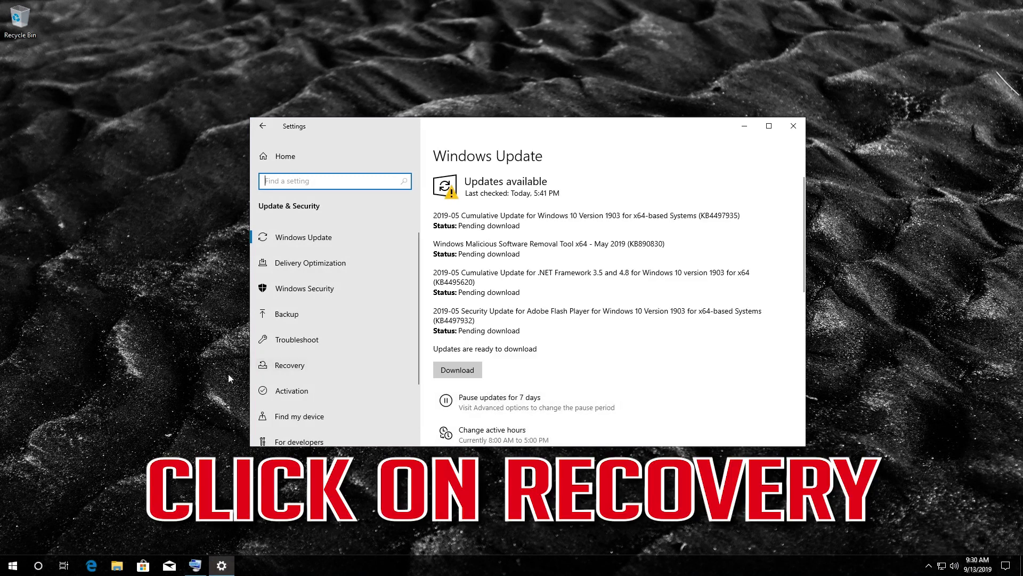
{"action": "left_click", "coordinate": [305, 367]}
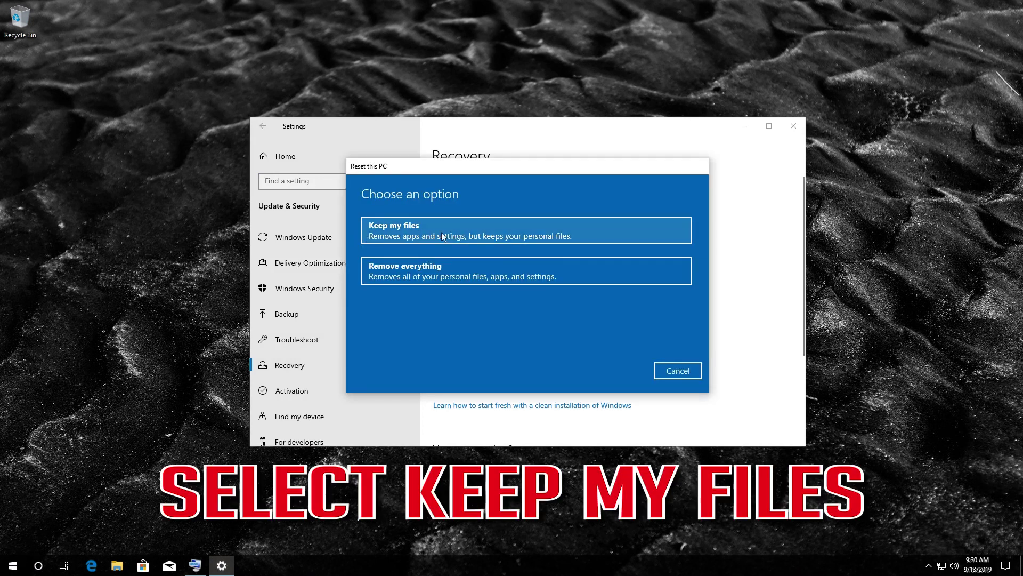
- Choose Keep my files for Reset this PC and review the list of apps to be removed
{"action": "left_click", "coordinate": [501, 226]}
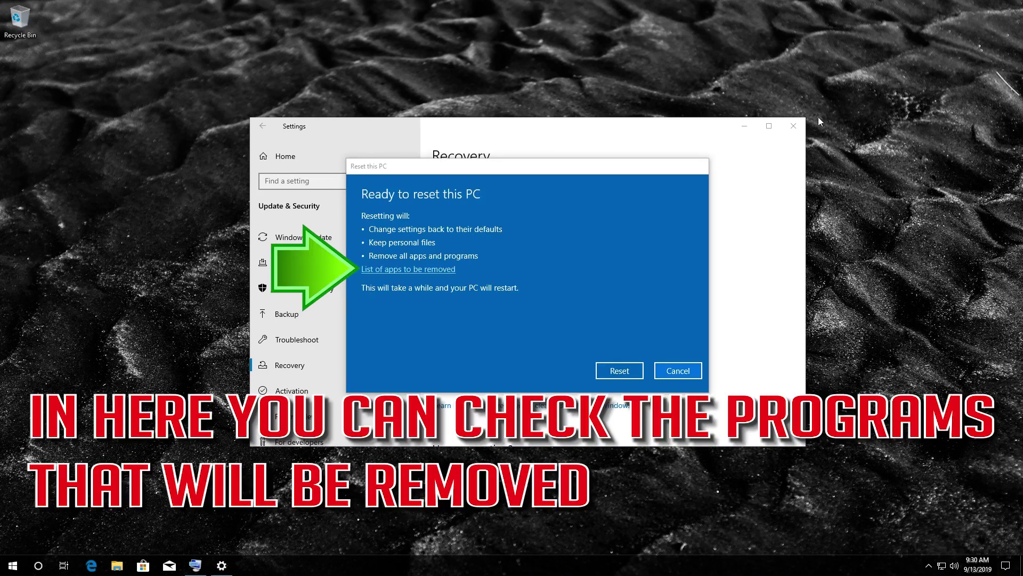
{"action": "left_click", "coordinate": [417, 269]}
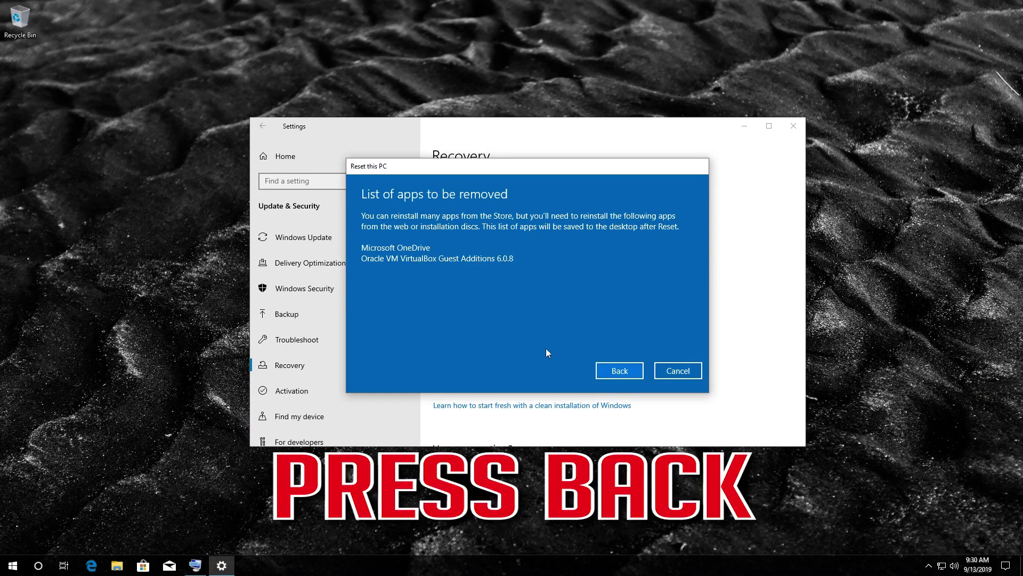
{"action": "left_click", "coordinate": [615, 369]}
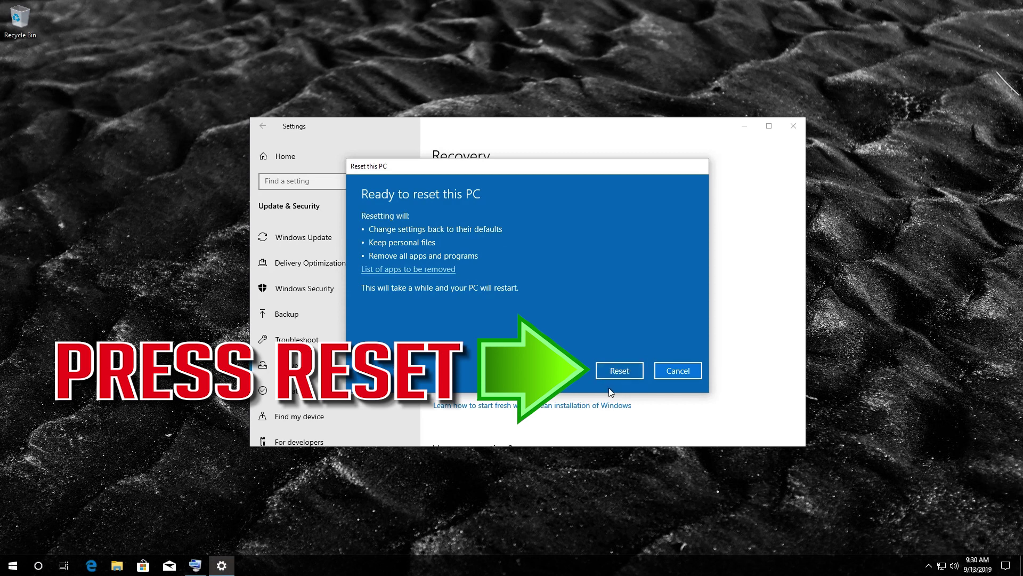
- Confirm Reset in the 'Ready to reset this PC' dialog
{"action": "left_click", "coordinate": [609, 372]}
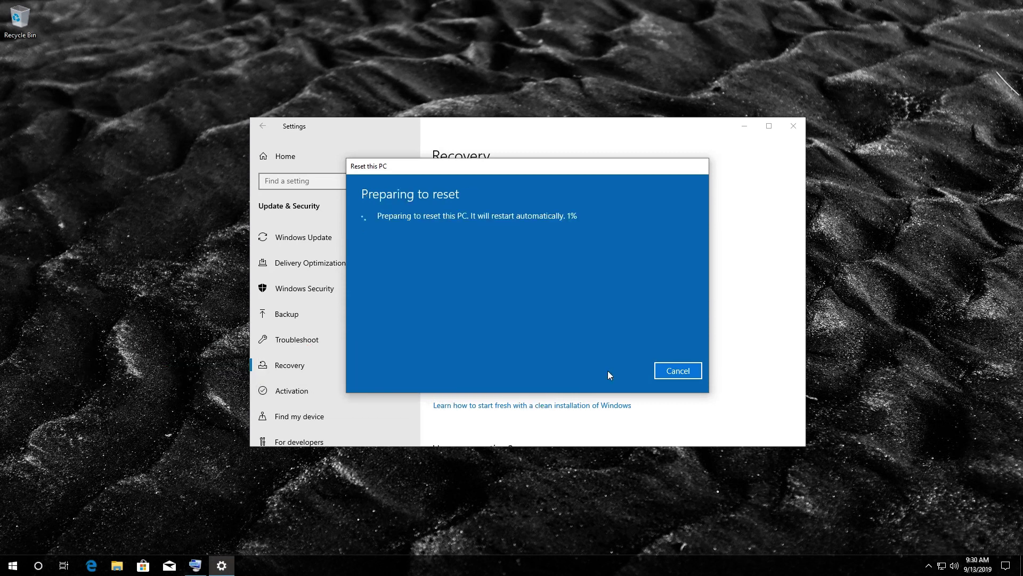